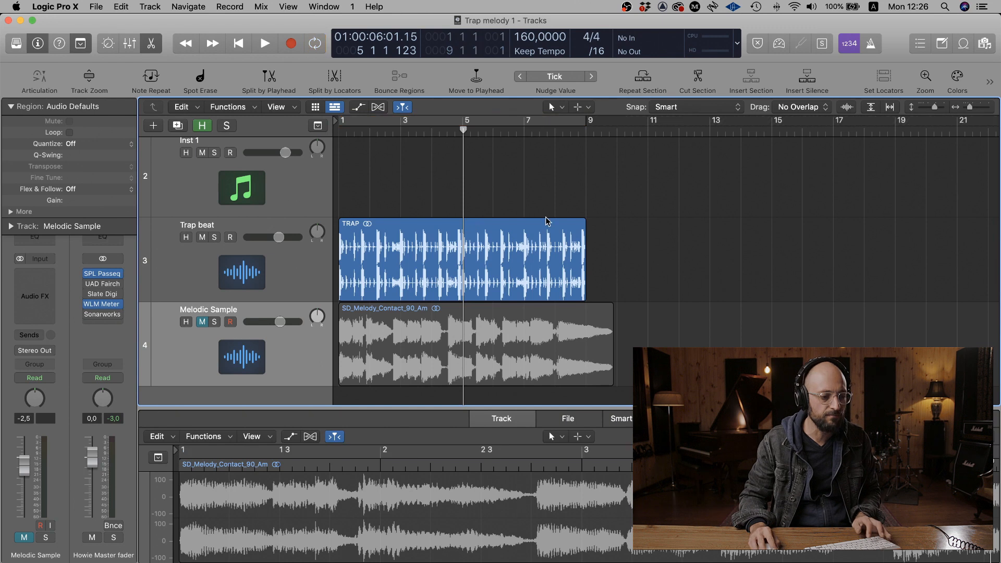
- Solo the Trap beat track and listen to it from the start of the project
click(336, 130)
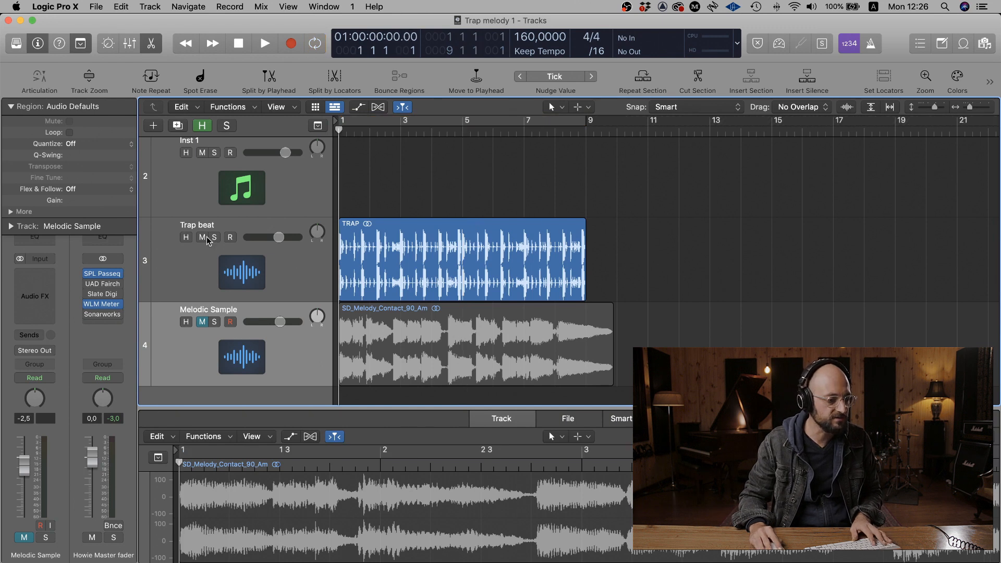
click(214, 271)
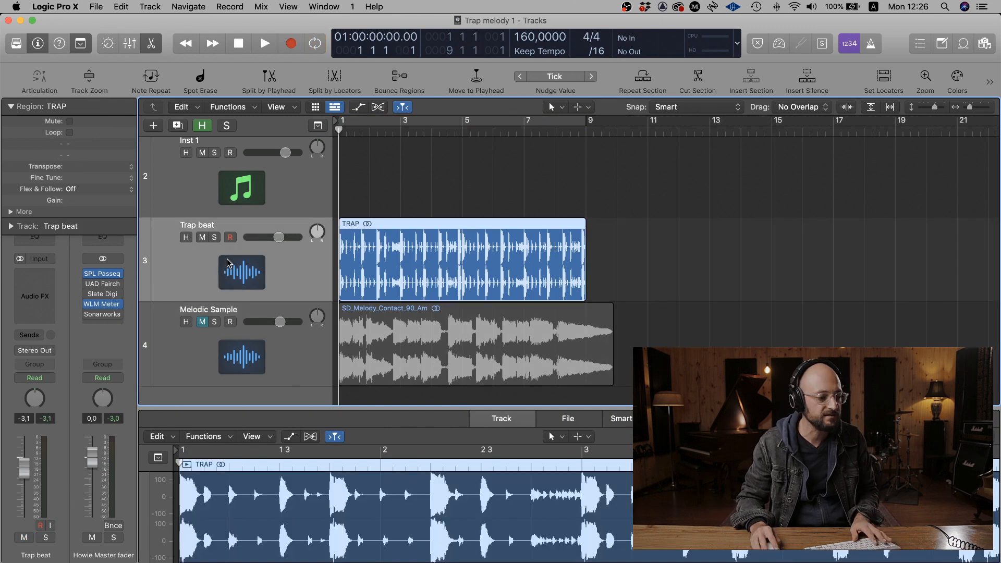
click(215, 237)
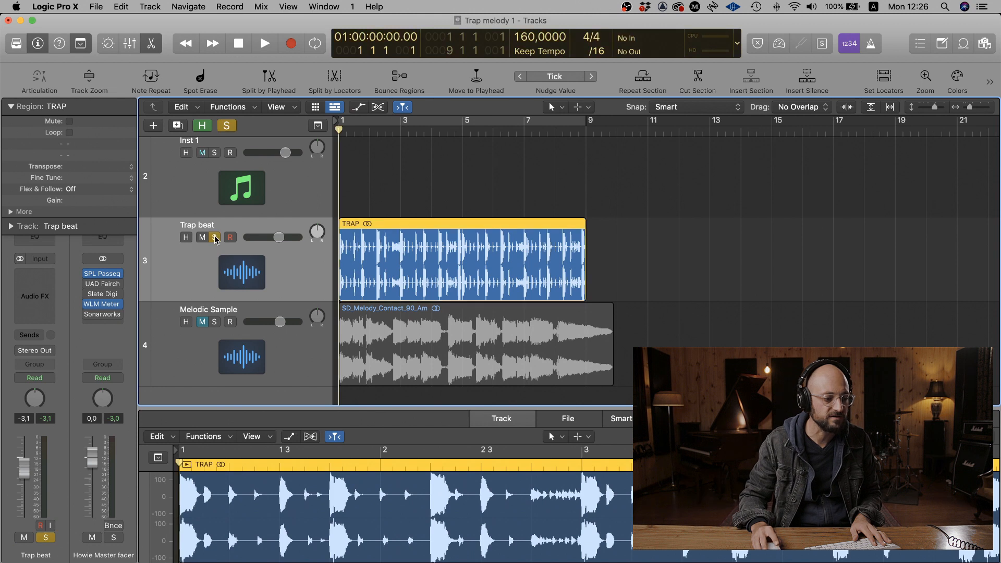
click(756, 251)
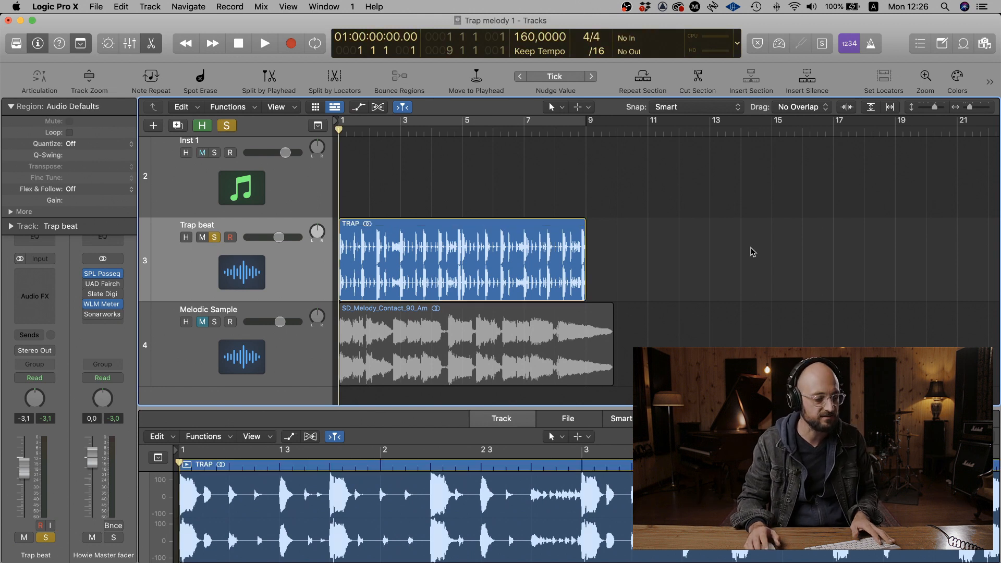
key(space)
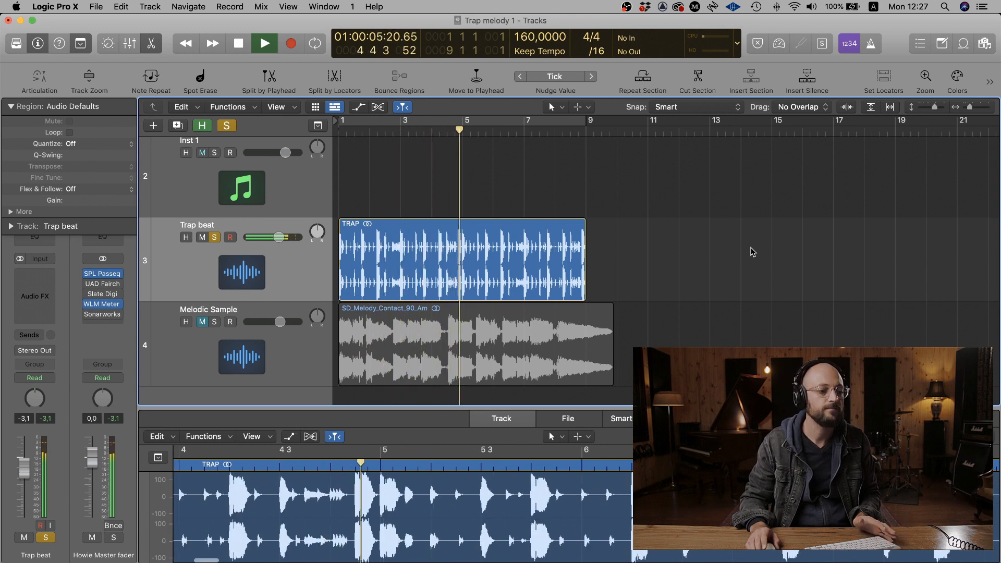
key(space)
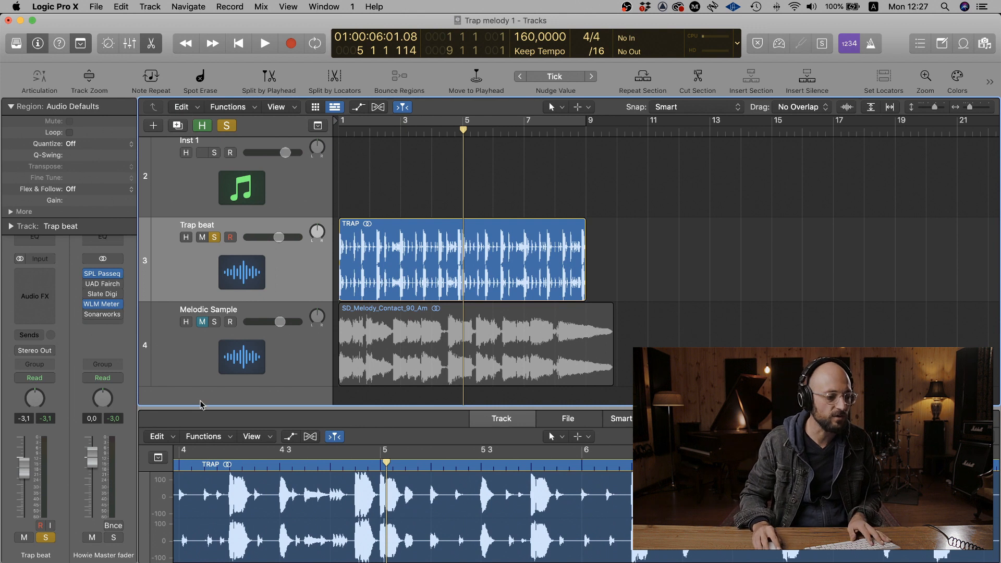
- Switch the solo from the Trap beat to the Melodic Sample track and listen to the melody from the start
click(199, 336)
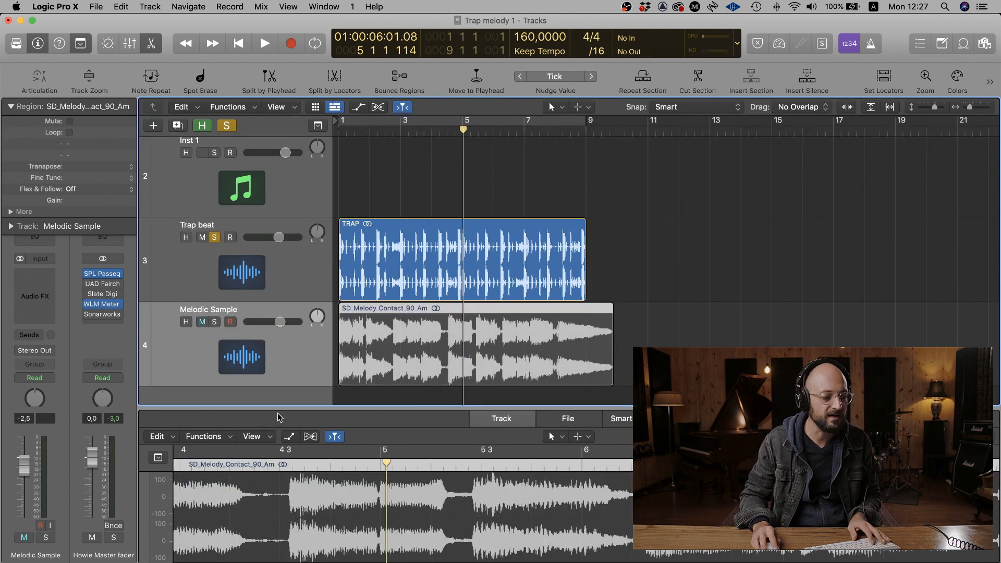
key(x)
key(x)
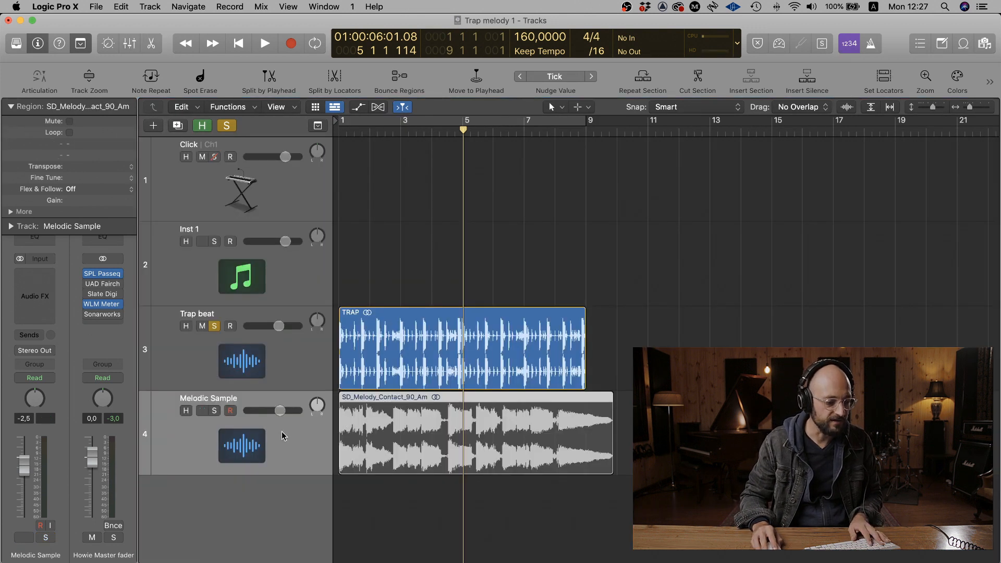
click(214, 411)
click(215, 326)
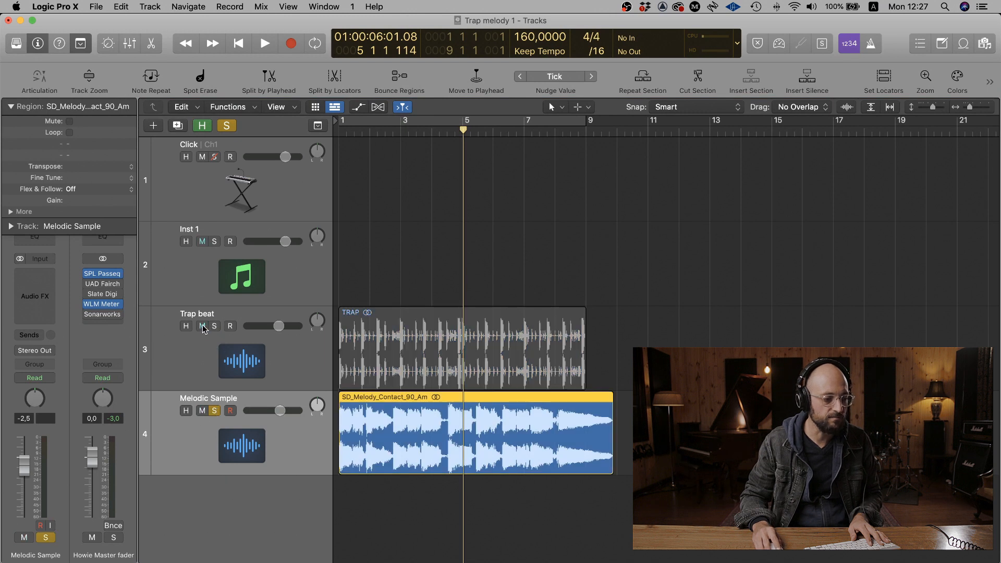
key(Return)
key(space)
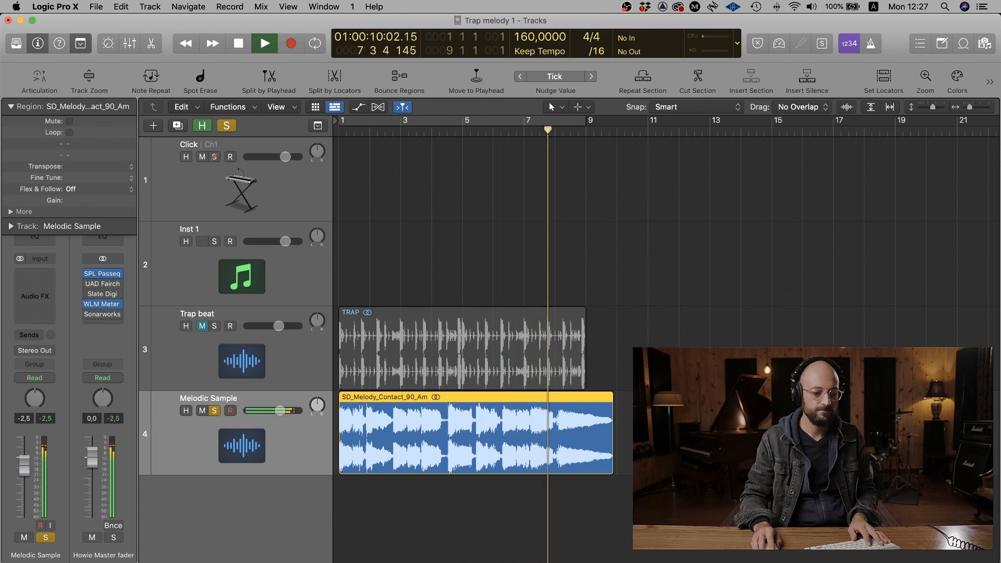
key(space)
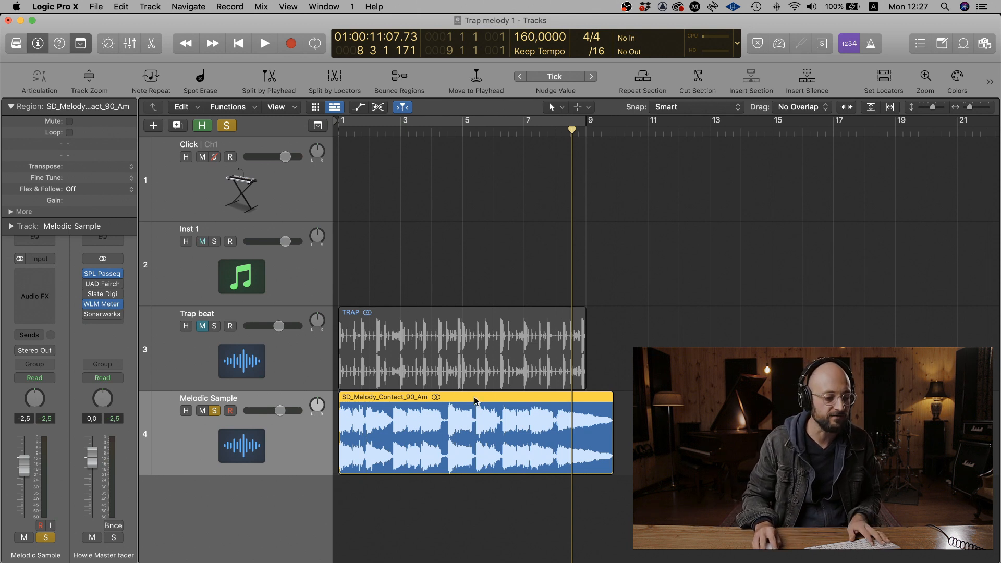
- Create a new Quick Sampler (Optimized) track from the SD_Melody_Contact_90_Am region and close the sampler window
drag(475, 401, 268, 494)
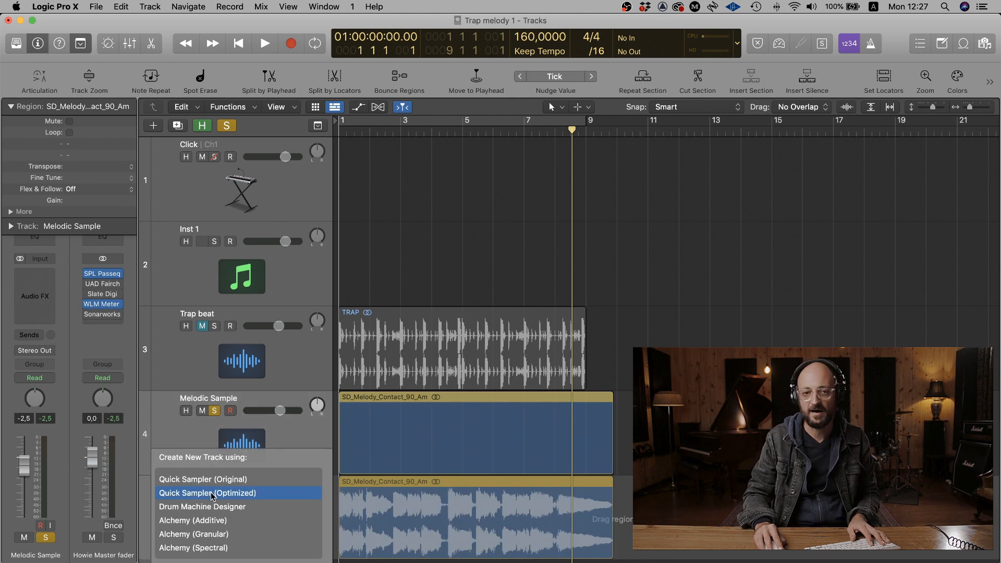
drag(211, 492, 210, 492)
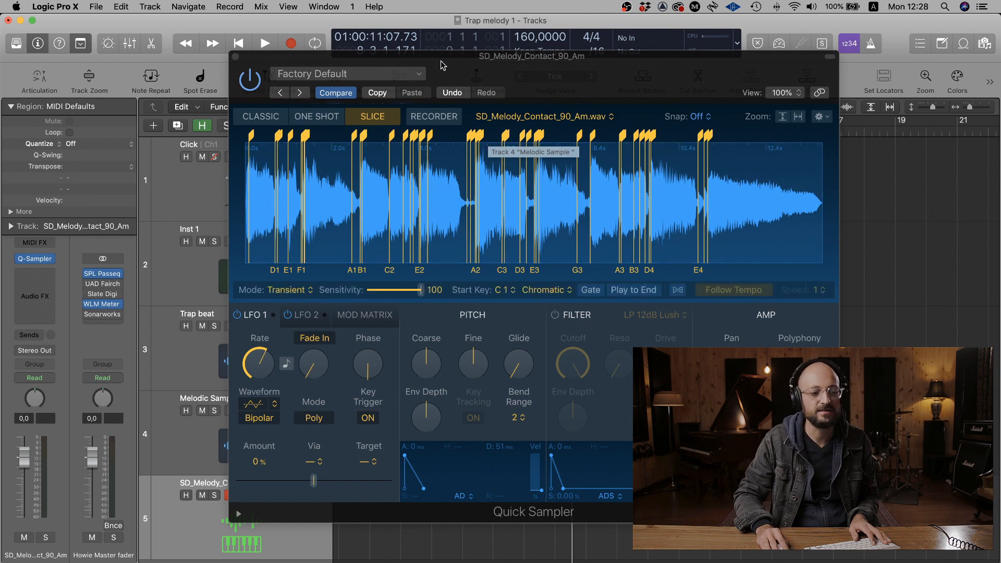
drag(442, 64, 426, 61)
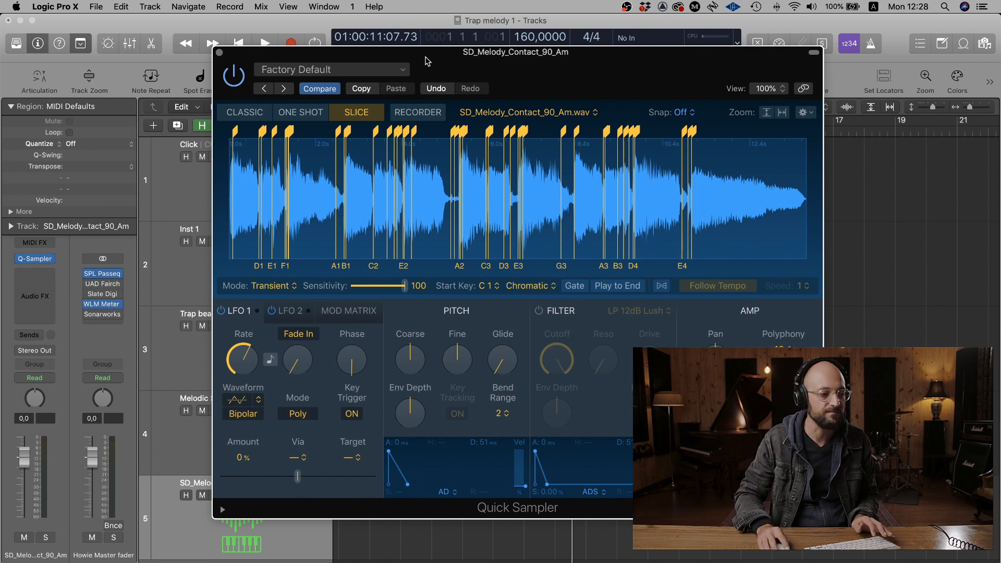
click(219, 52)
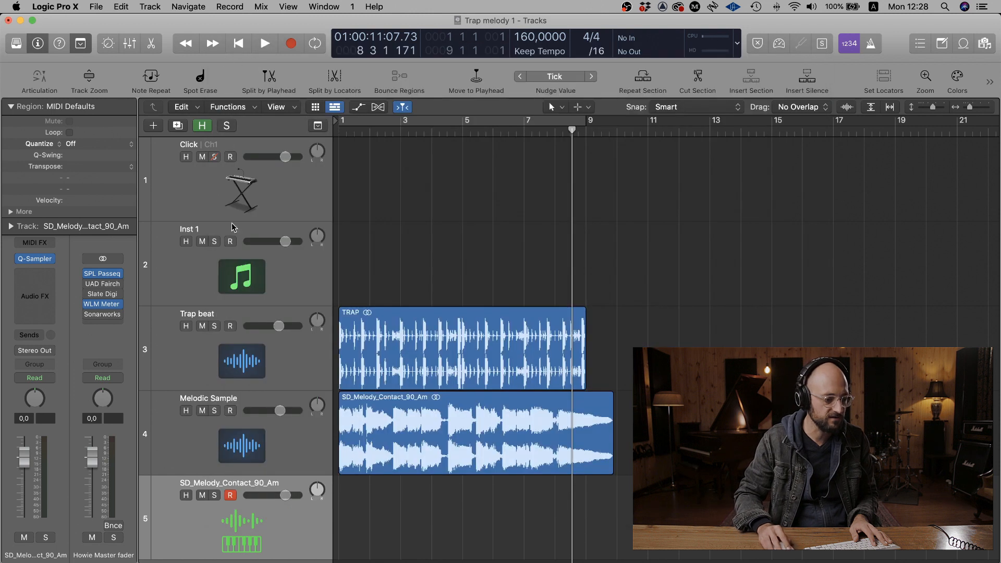
- Mute the Melodic Sample track and move it above the Trap beat track
click(201, 412)
drag(277, 430, 277, 342)
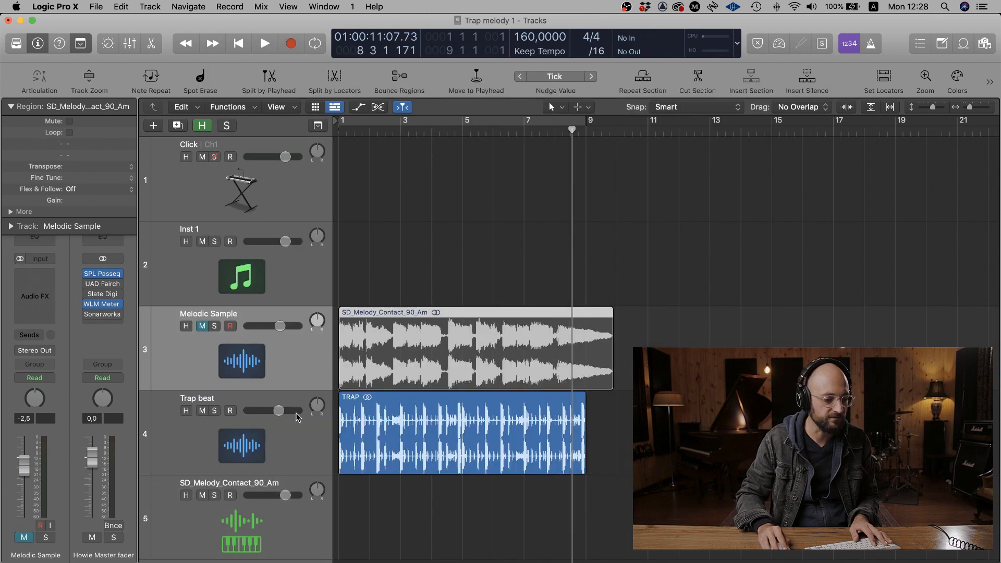
click(295, 429)
scroll(480, 445, down, 2)
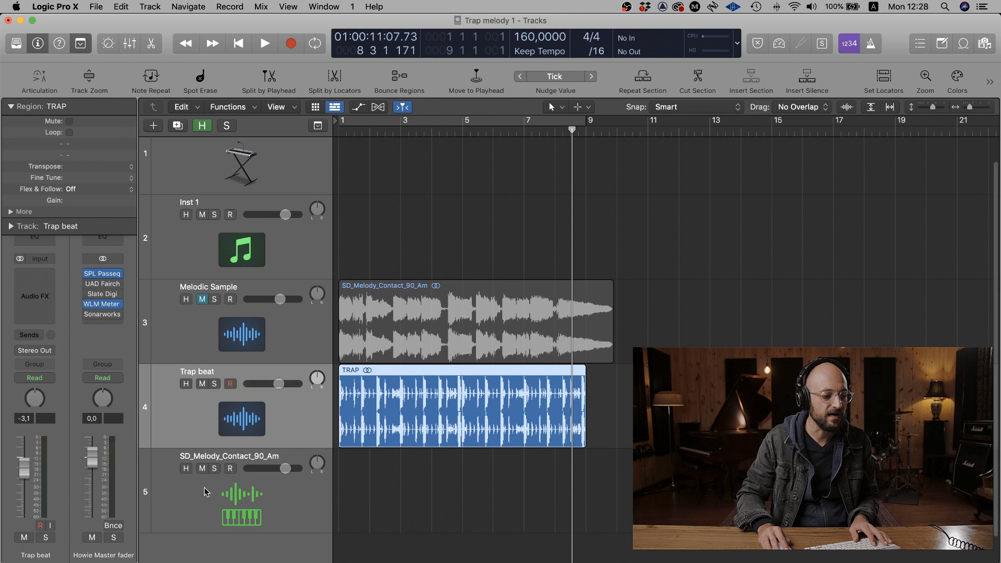
- Rename the new sampler track "Audio sample" and return the playhead to the project start
click(224, 497)
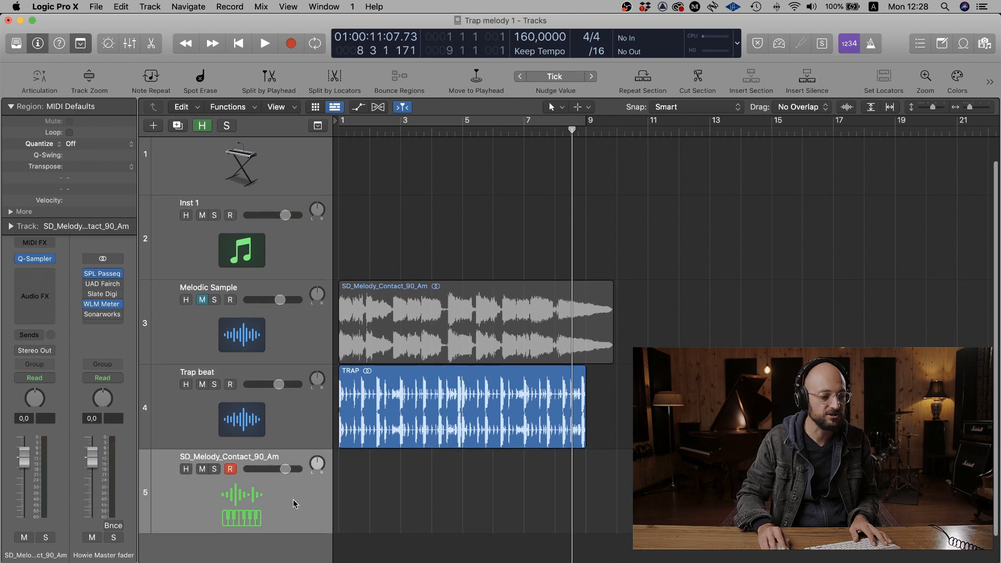
double_click(255, 457)
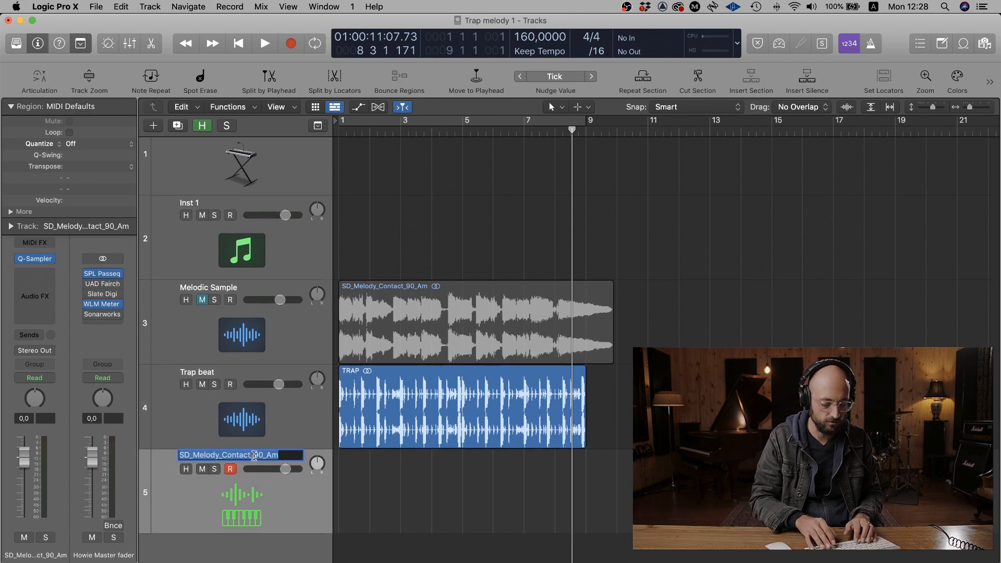
text(Audio sample)
key(Return)
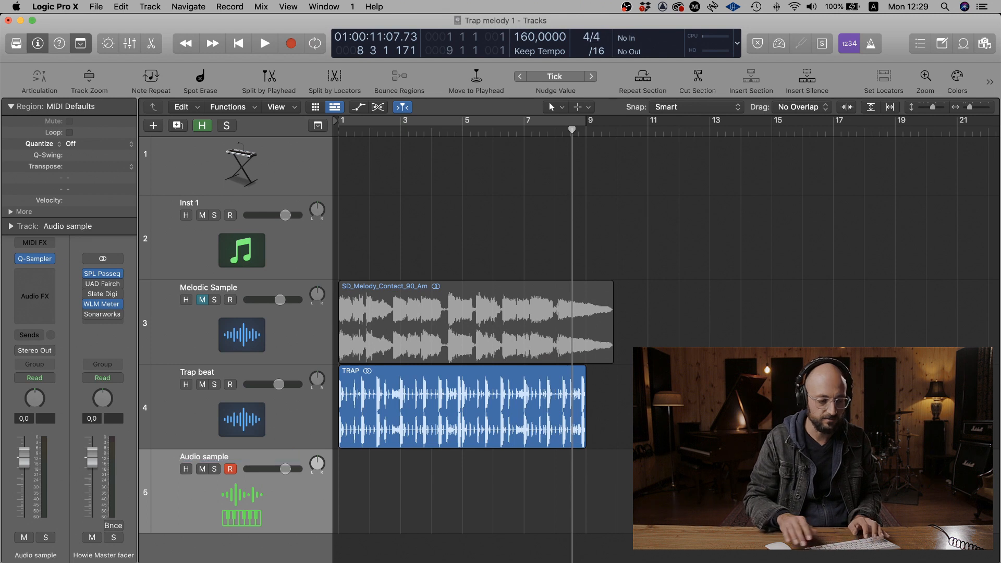
key(Return)
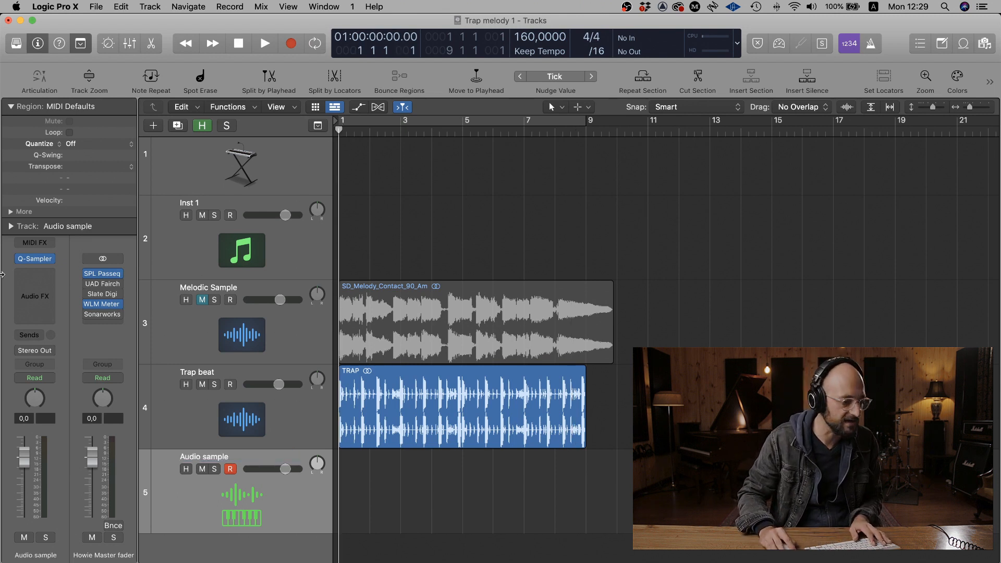
- In the Audio sample track's Quick Sampler, move the first slice marker to the very start of the sample and close the sampler
mouse_move(38, 261)
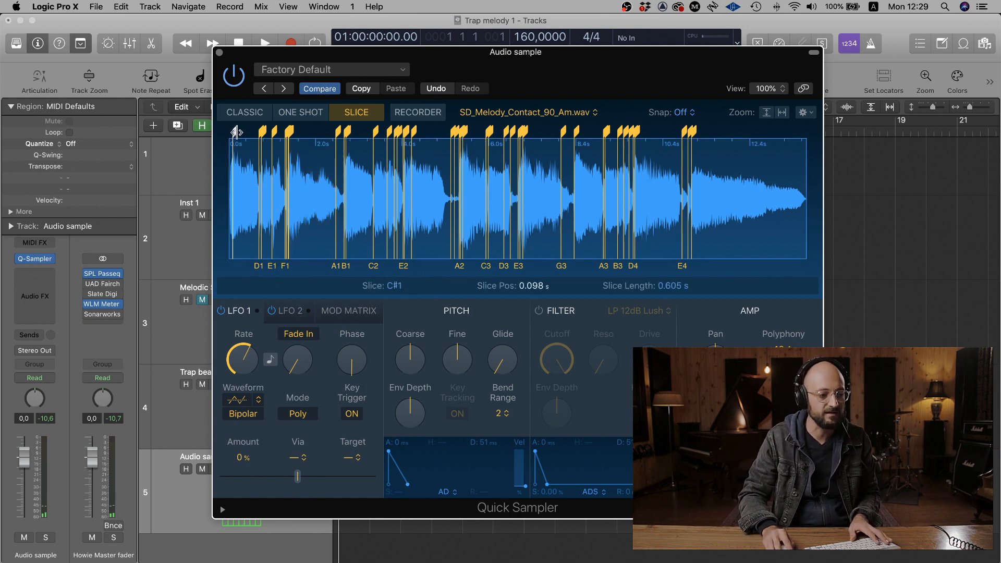
drag(237, 131, 225, 132)
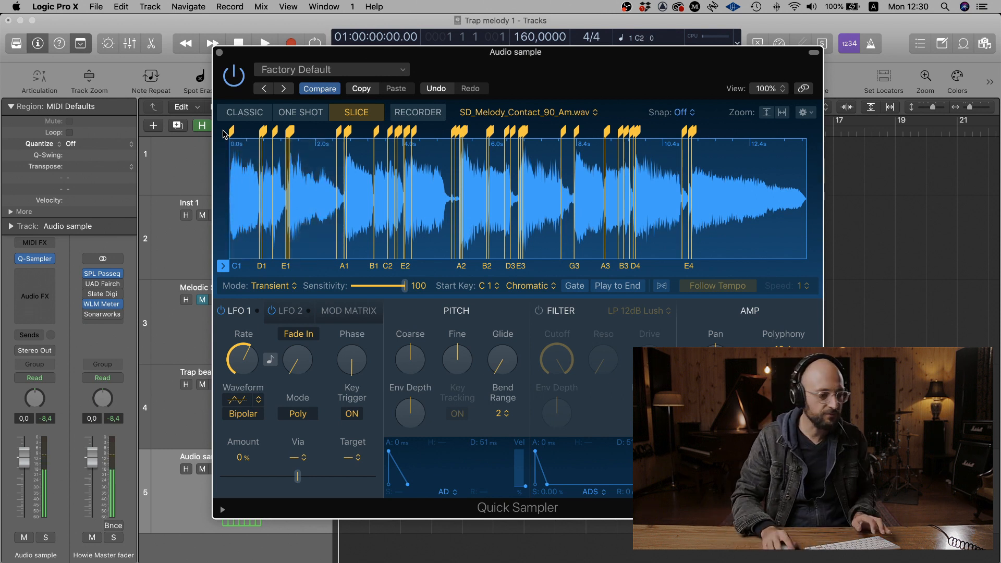
click(219, 53)
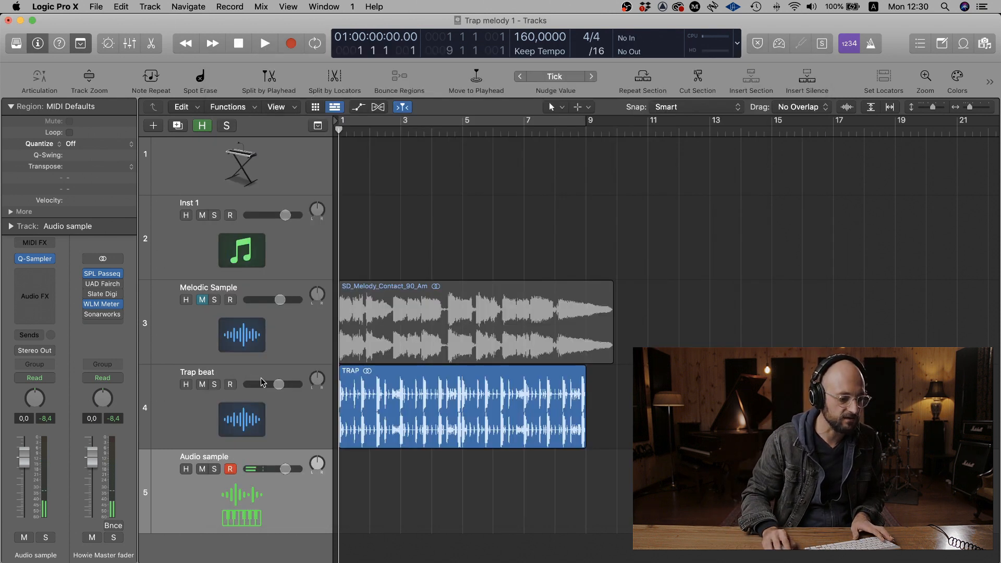
- Record a MIDI performance of the slices on the Audio sample track over the trap beat, from bar 1 to bar 5
scroll(584, 259, up, 5)
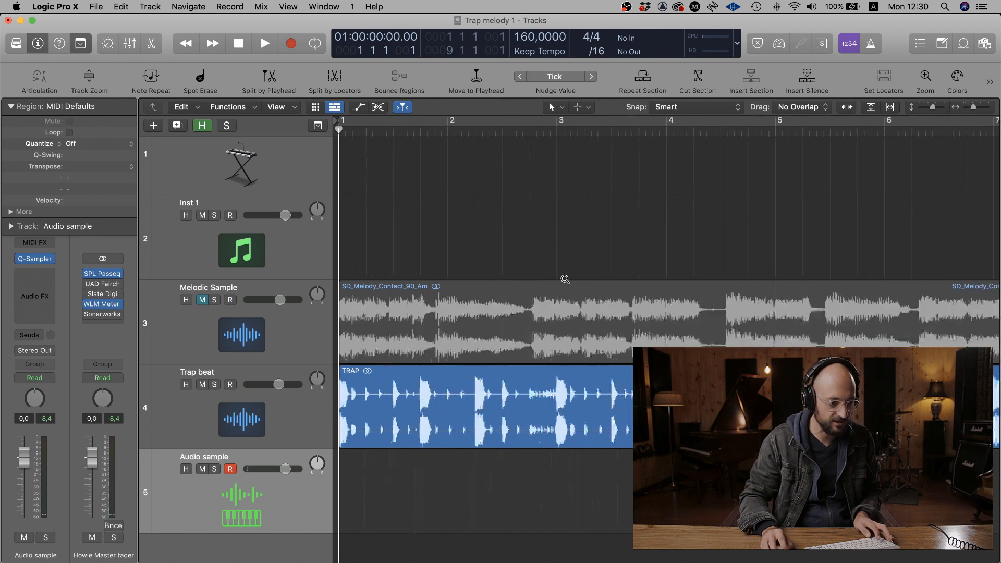
scroll(564, 279, up, 2)
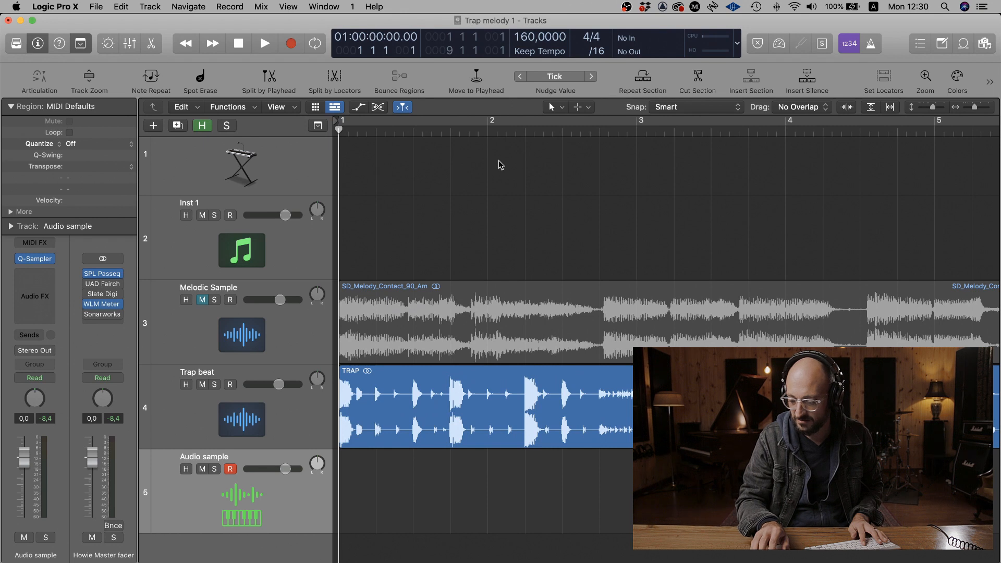
key(r)
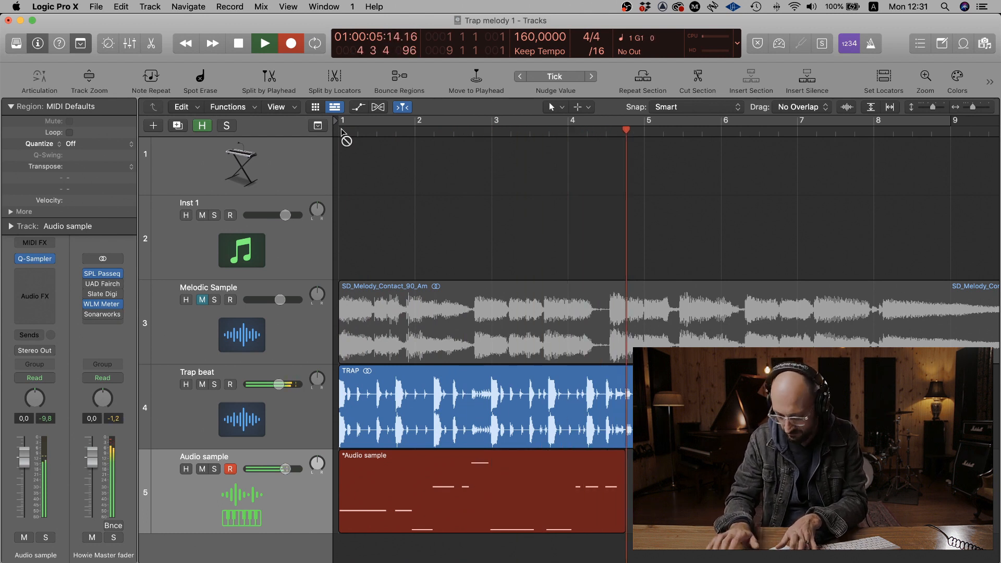
key(space)
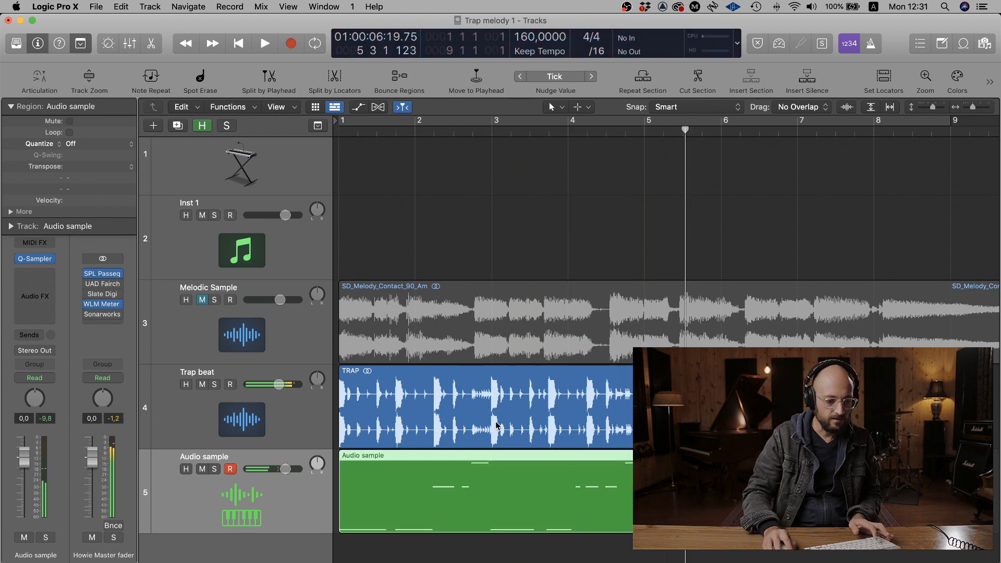
- Open the recorded Audio sample region in the Piano Roll and repeat the region once to fill bars 5 to 9
double_click(494, 511)
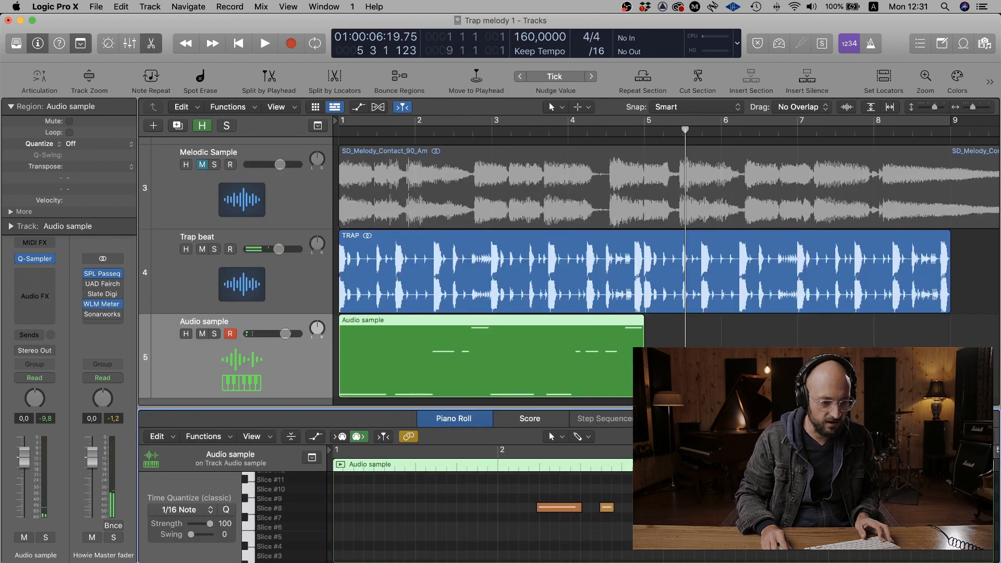
key(super+Left)
key(super+Left)
click(433, 377)
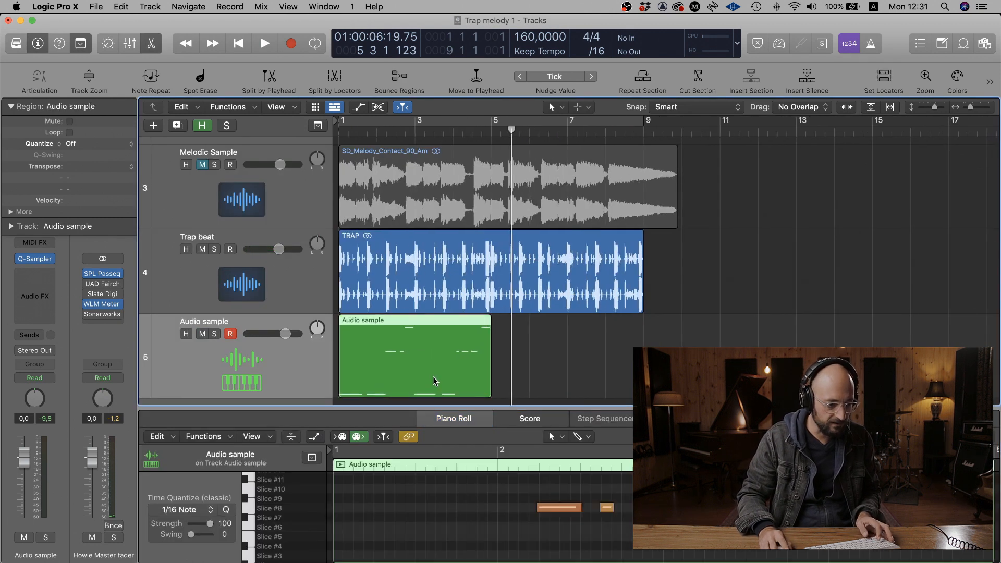
key(super+r)
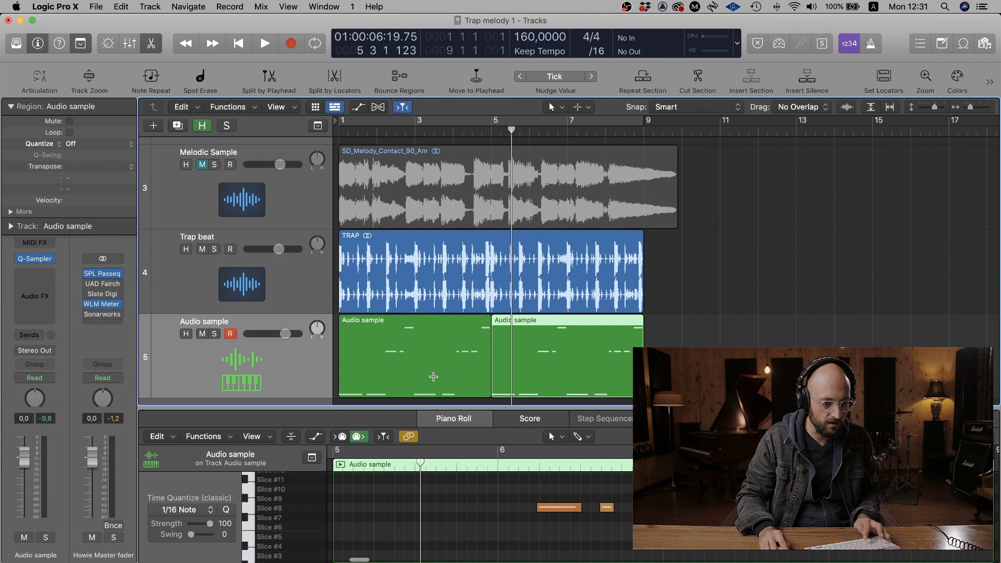
- Play the arrangement from the start and set the Audio sample track's volume to -0.5 dB
click(703, 321)
key(ctrl+alt+Left)
key(super+Left)
key(Return)
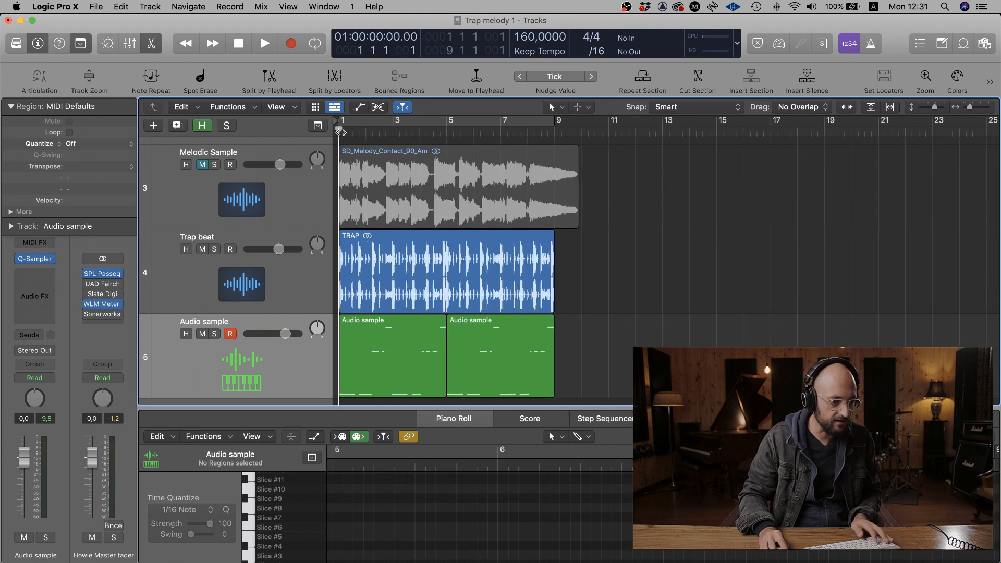
drag(285, 334, 281, 336)
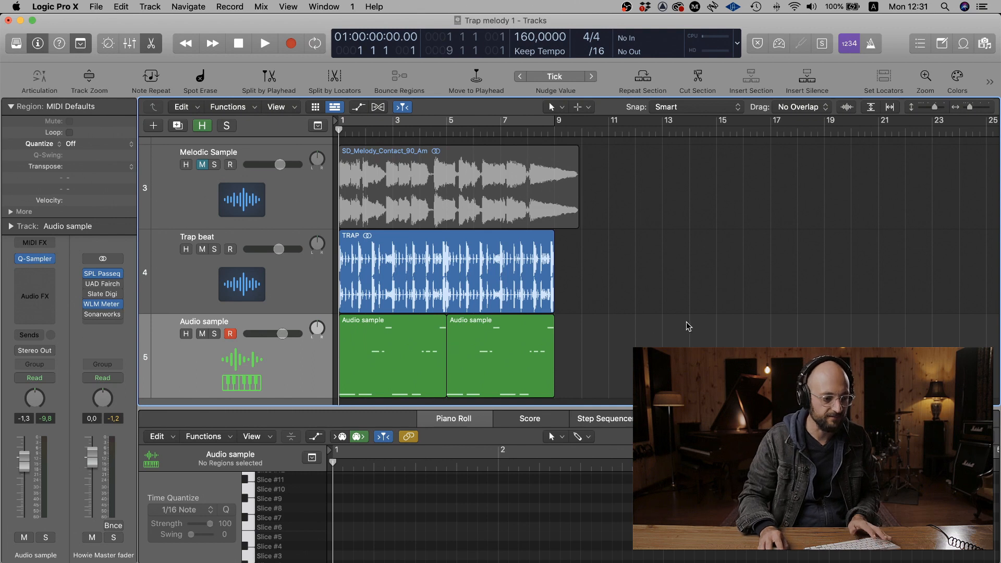
key(space)
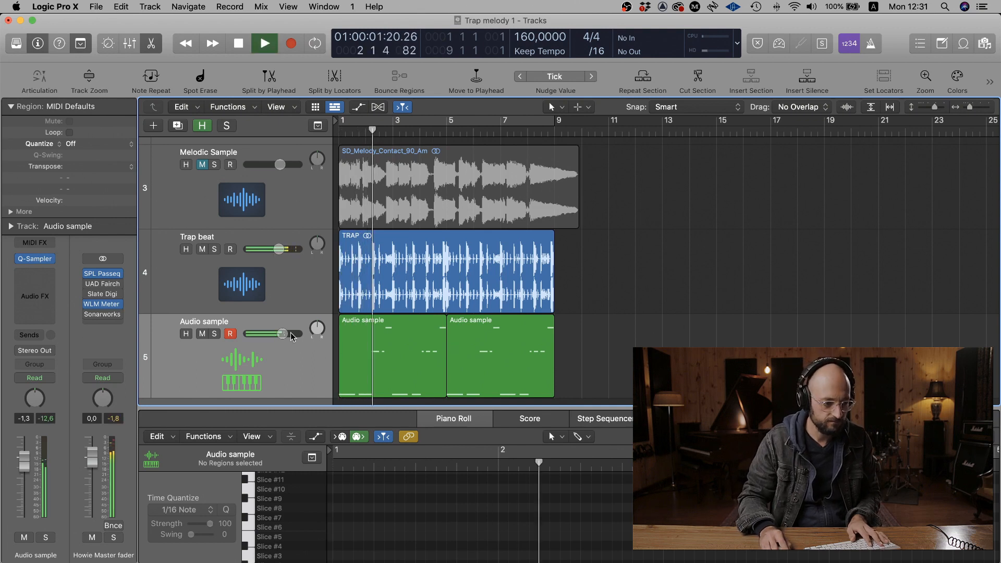
drag(281, 333, 285, 333)
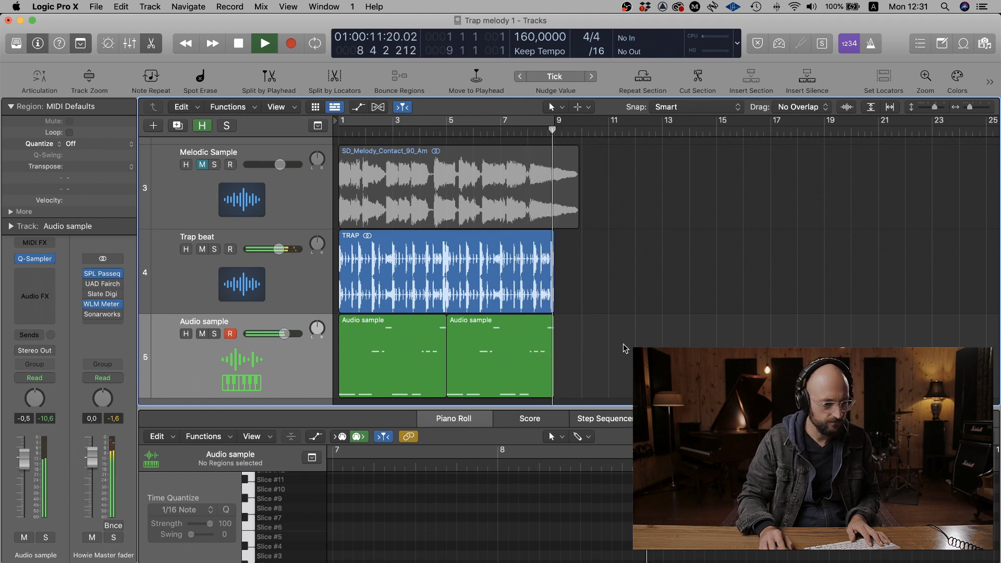
- Stop playback and look over the channel strips in the mixer
key(space)
ctrl+alt+click(608, 344)
scroll(608, 345, up, 3)
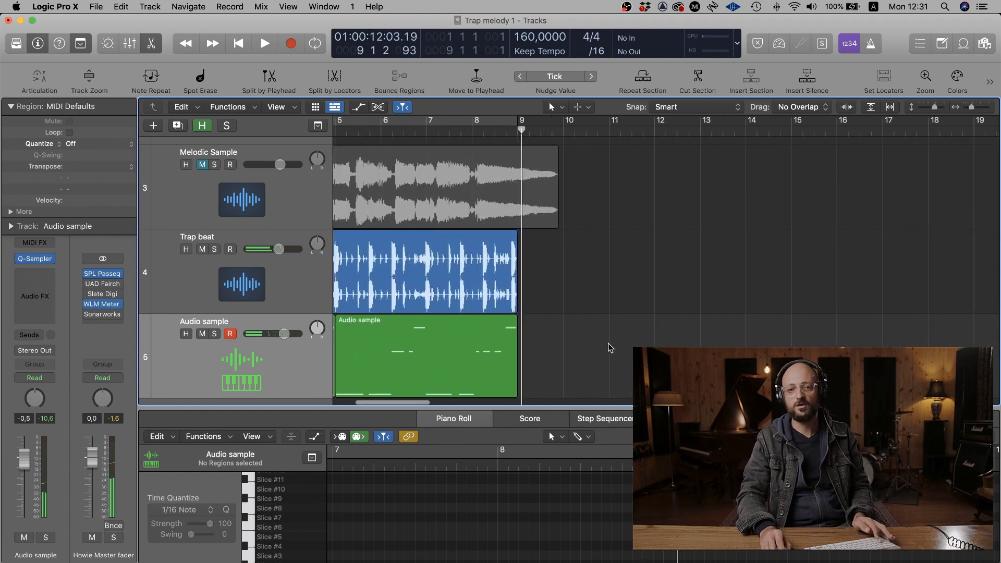
scroll(609, 345, left, 6)
scroll(608, 345, down, 3)
key(x)
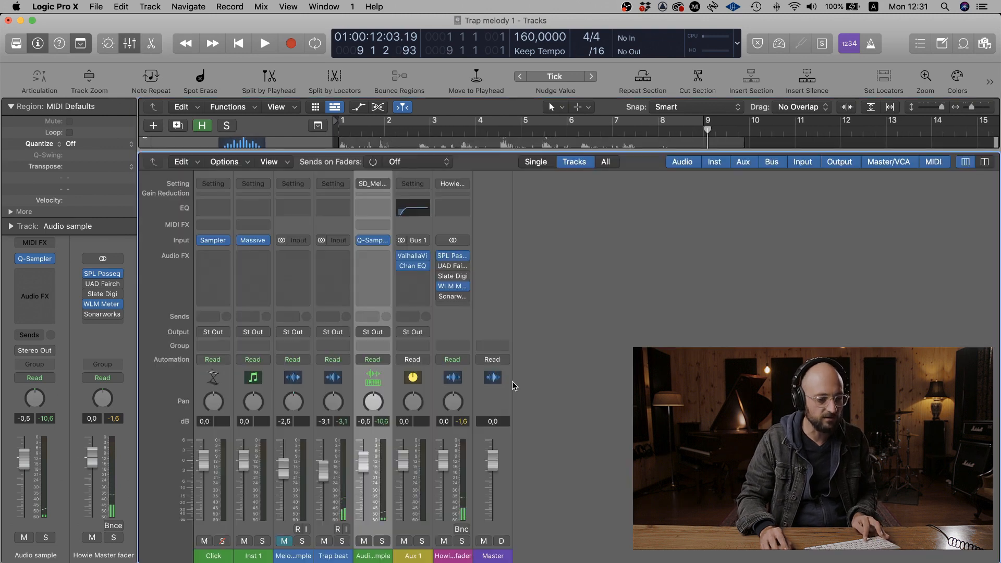
key(x)
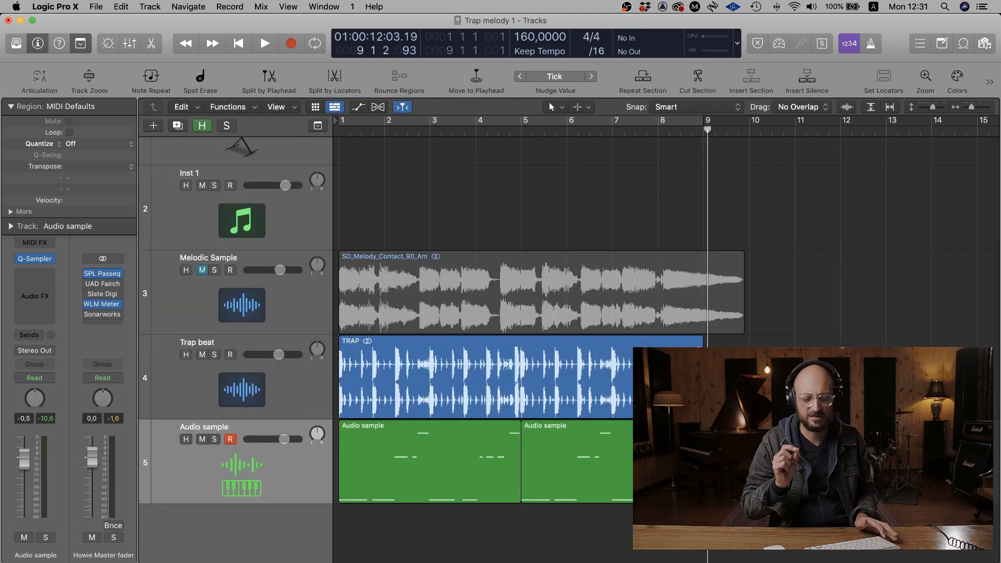
- Bounce both Audio sample regions in place to a new track named Audio sample_bip, muting the source and leaving normalization off
drag(620, 446, 424, 451)
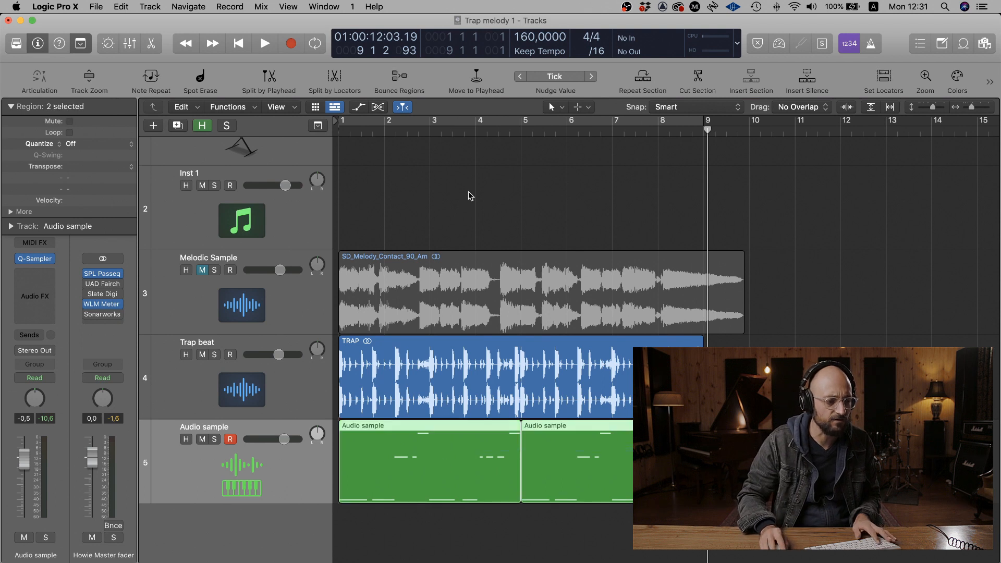
click(397, 76)
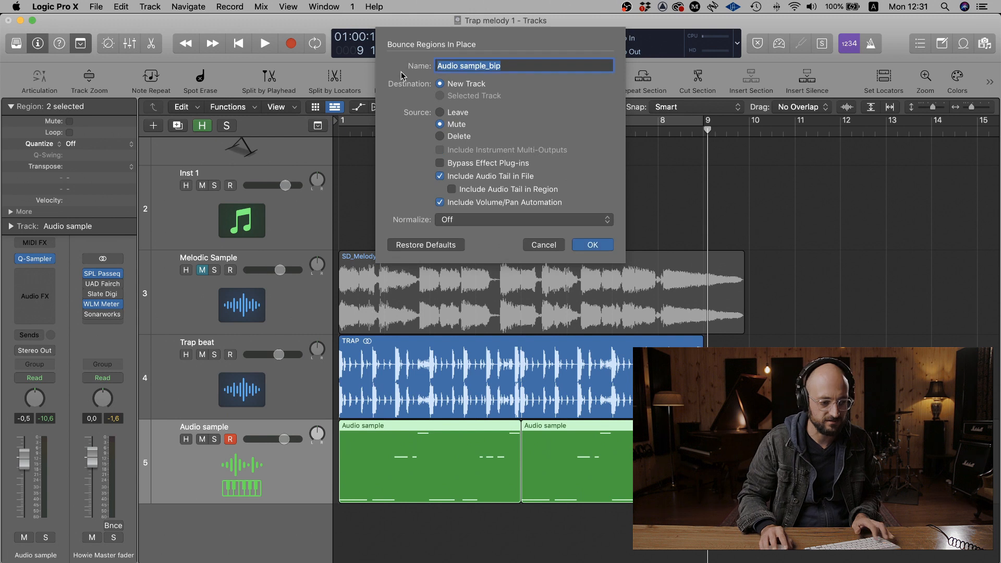
key(Return)
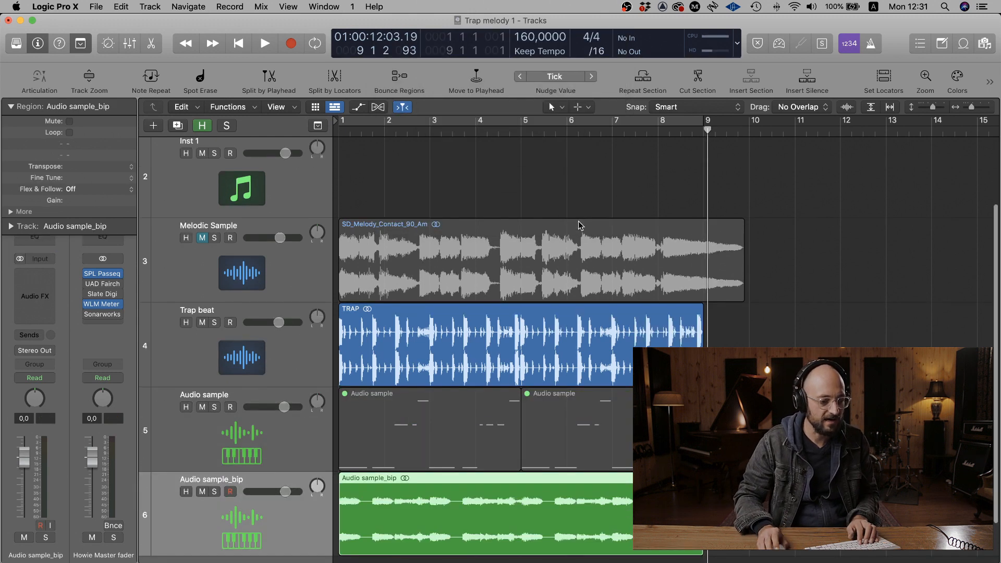
- Move the Audio sample instrument track above the Trap beat track
click(193, 370)
right_click(192, 368)
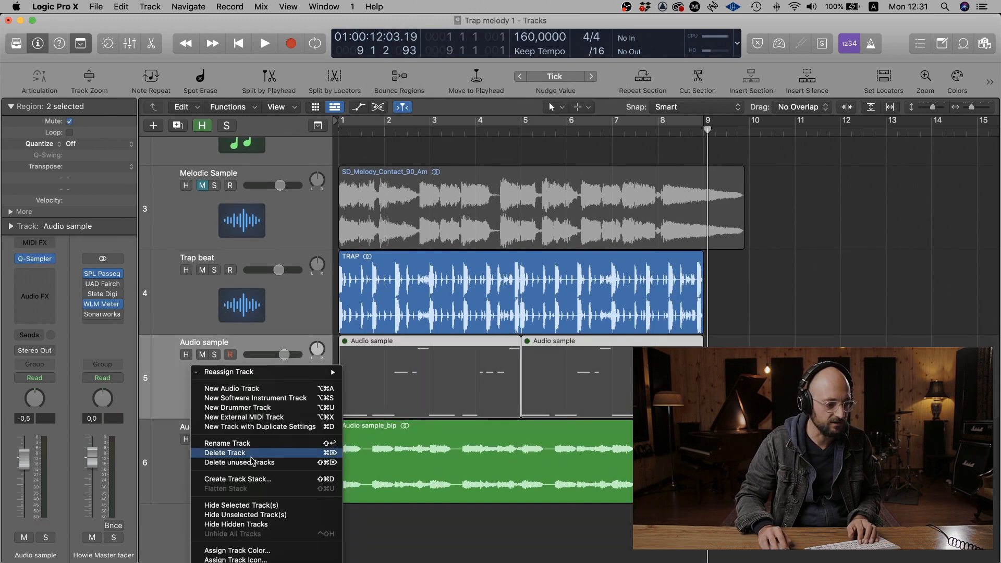
click(216, 514)
drag(171, 389, 187, 321)
click(740, 328)
- Solo the Audio sample_bip track and play its bounced region from the start to about bar 3
click(504, 486)
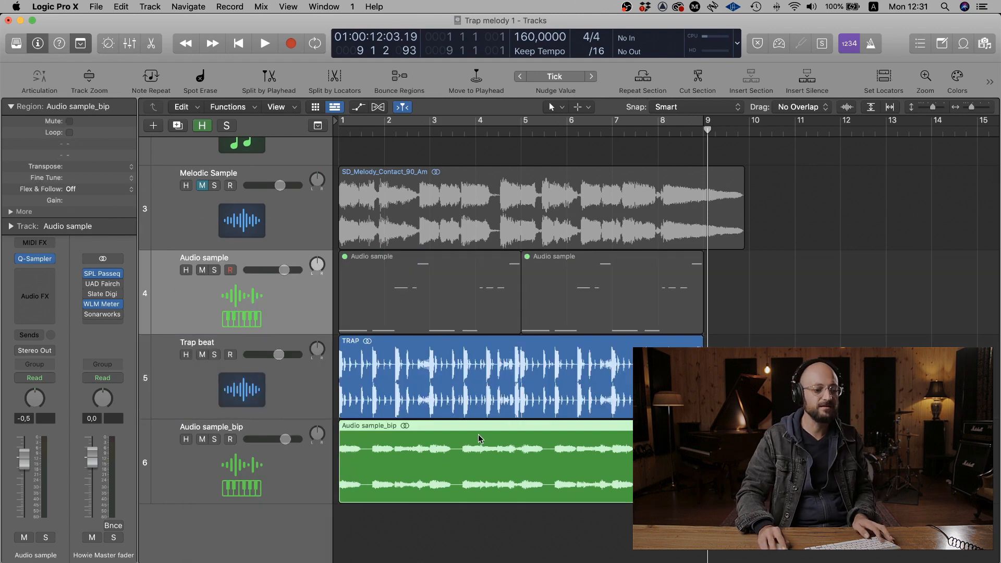
key(super+Right)
key(super+Right)
key(super+Right)
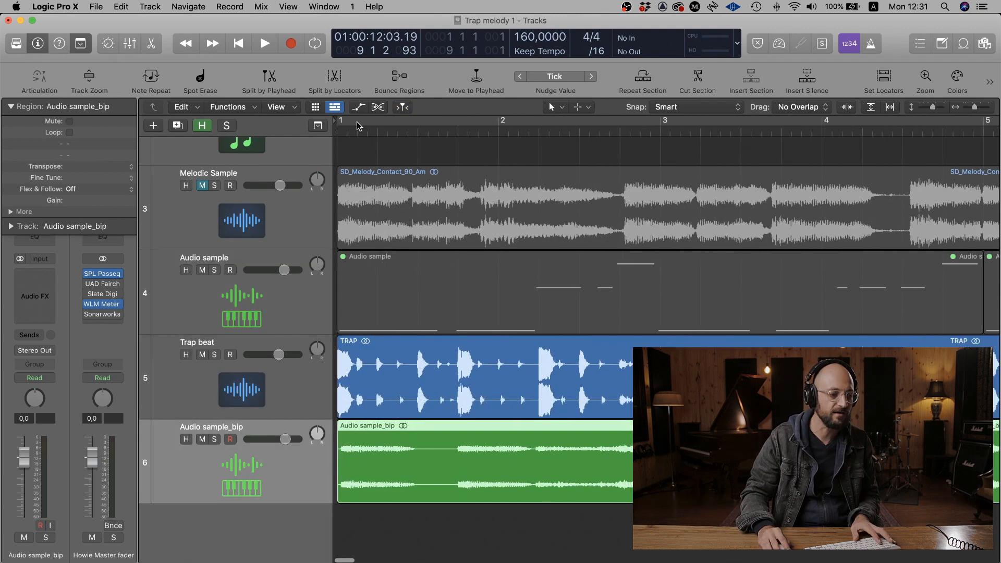
click(213, 440)
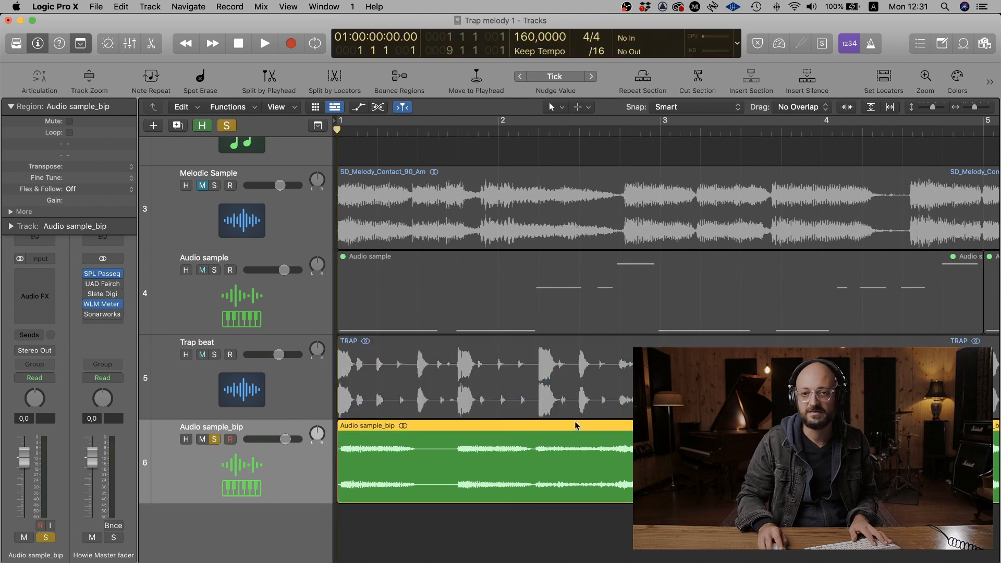
scroll(575, 426, right, 1)
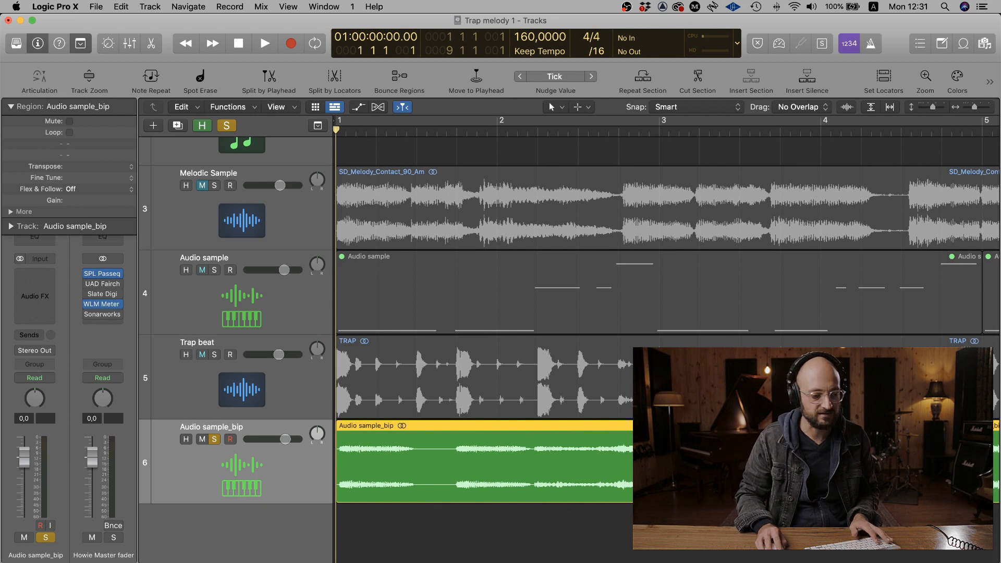
key(space)
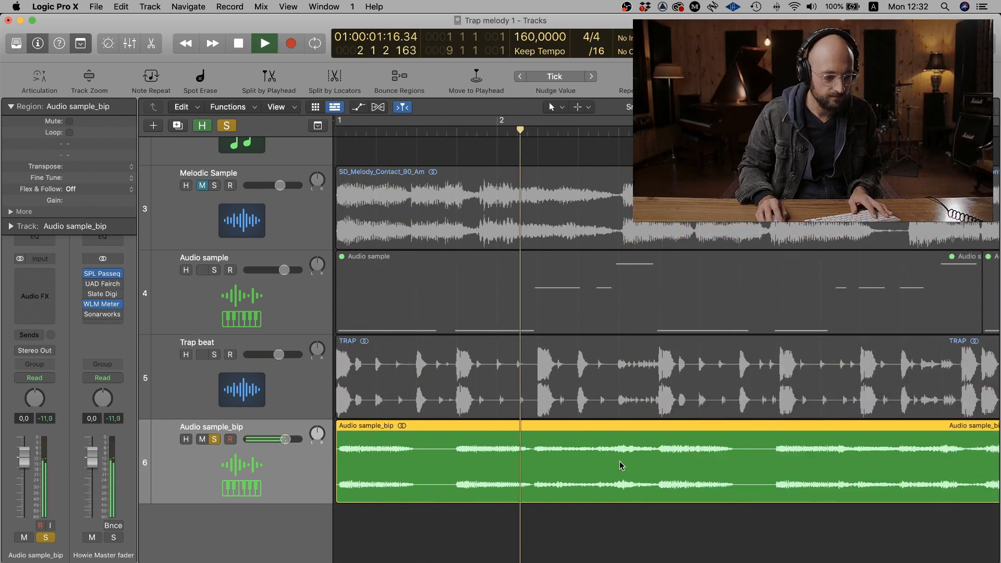
key(space)
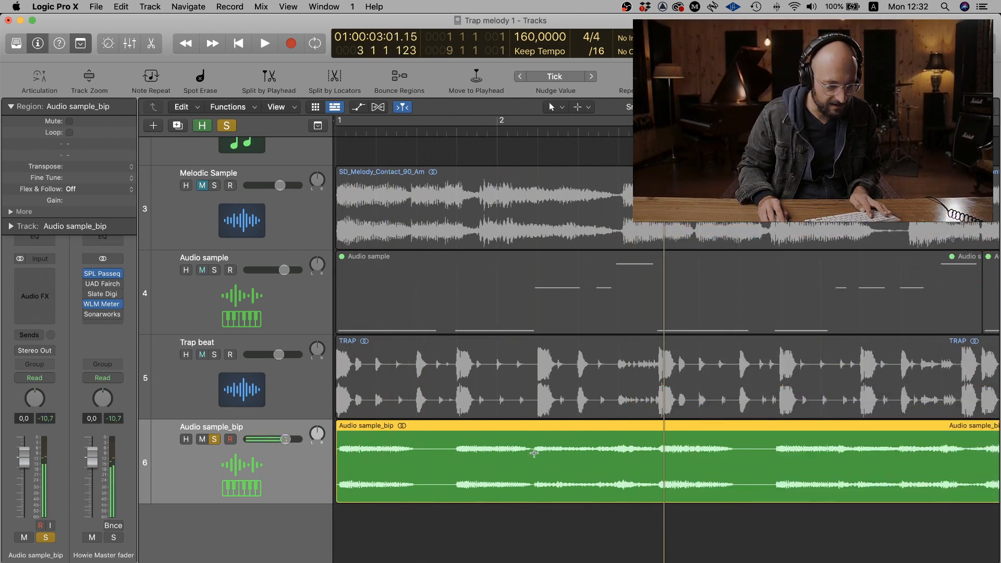
- Split the bounced region at 2 2 1 1 and 2 3 3 1, and extend the middle piece's start slightly earlier
drag(533, 453, 596, 458)
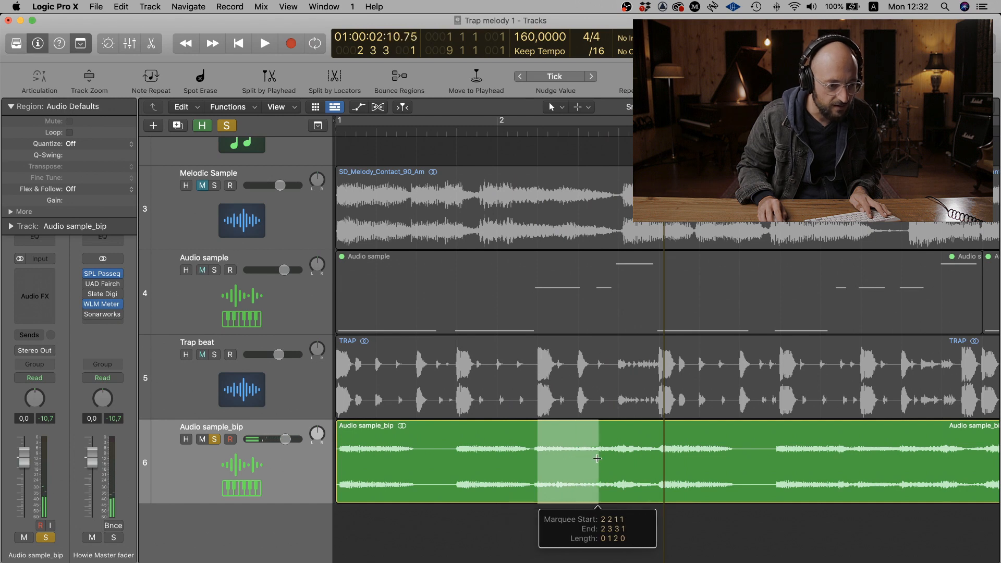
click(558, 463)
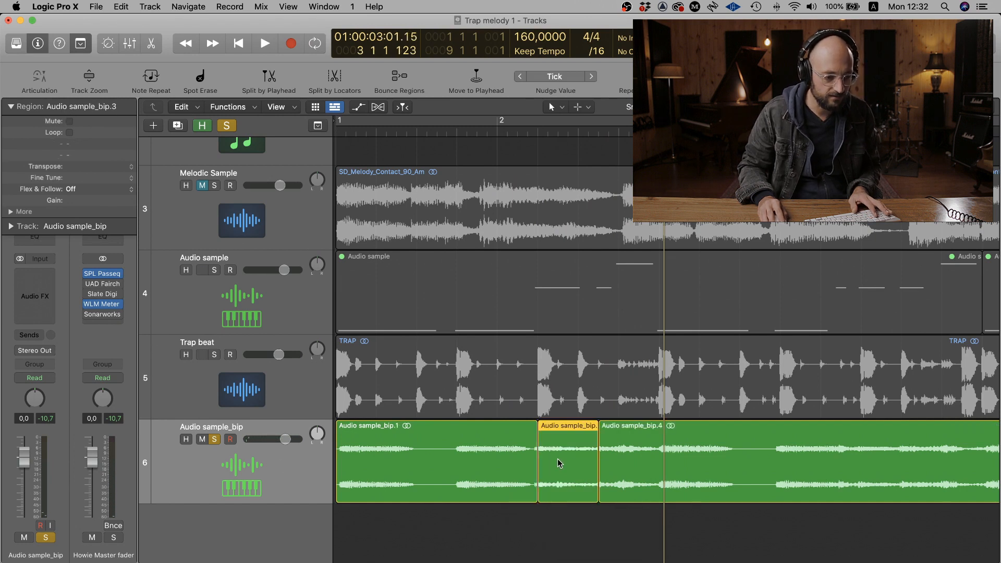
scroll(555, 508, up, 5)
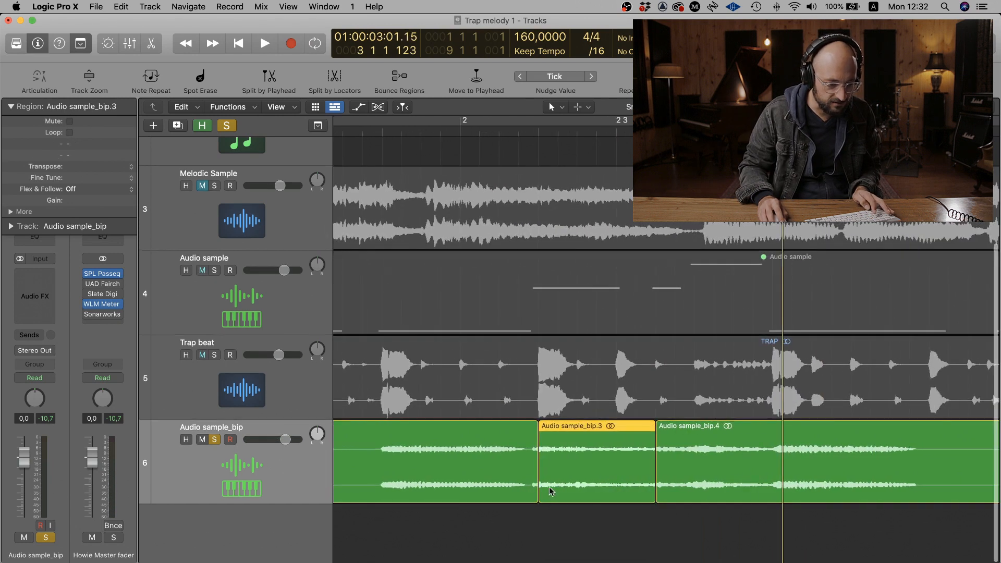
drag(541, 492, 530, 438)
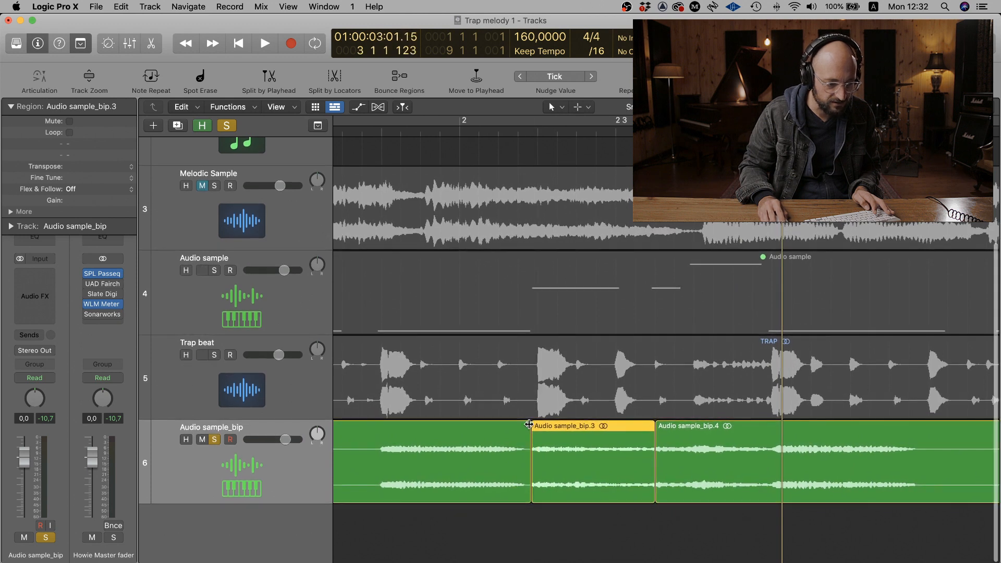
- Add short fade-ins to the middle and last pieces of the bounced audio and play the cuts from the start
click(659, 426)
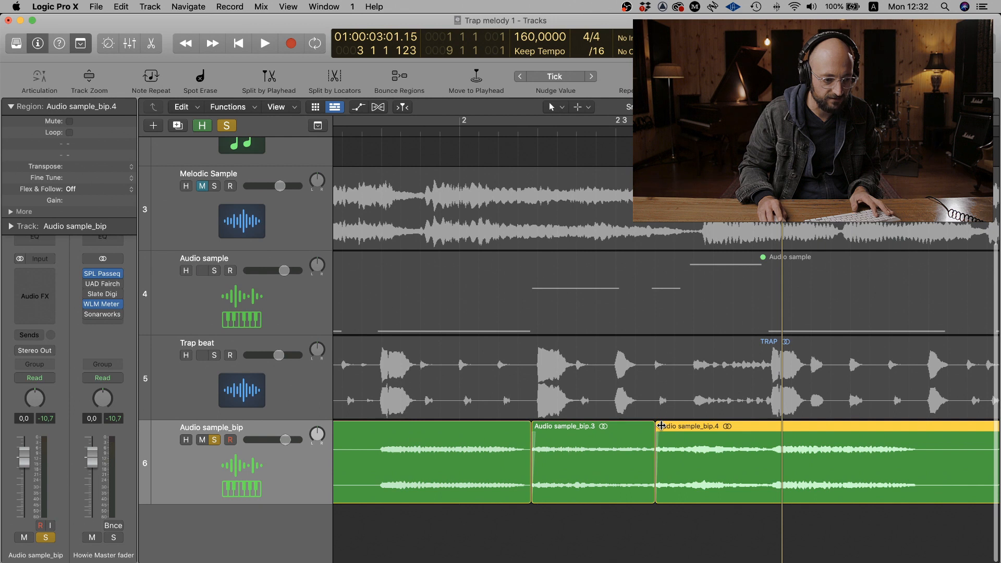
key(Return)
key(space)
scroll(706, 467, right, 5)
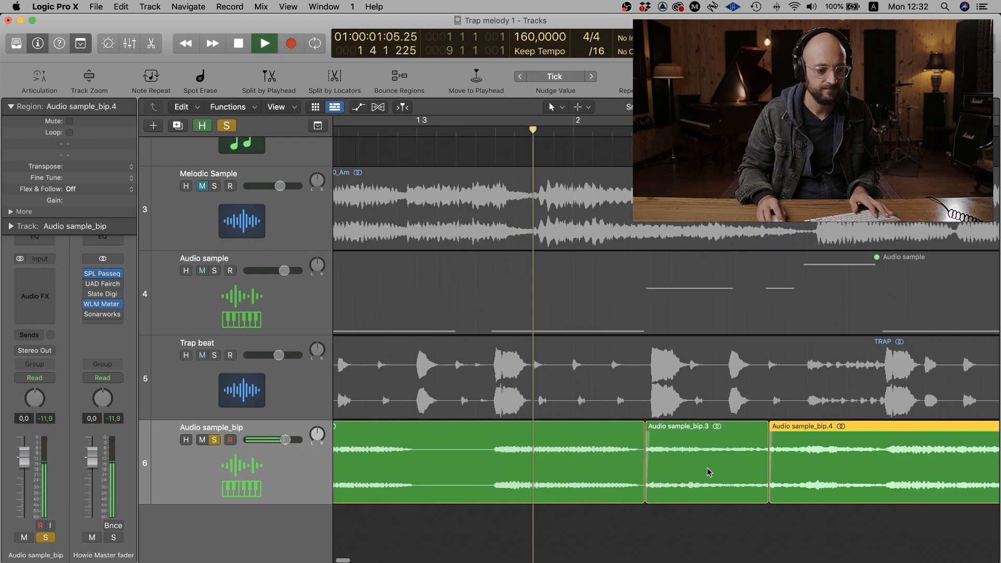
key(space)
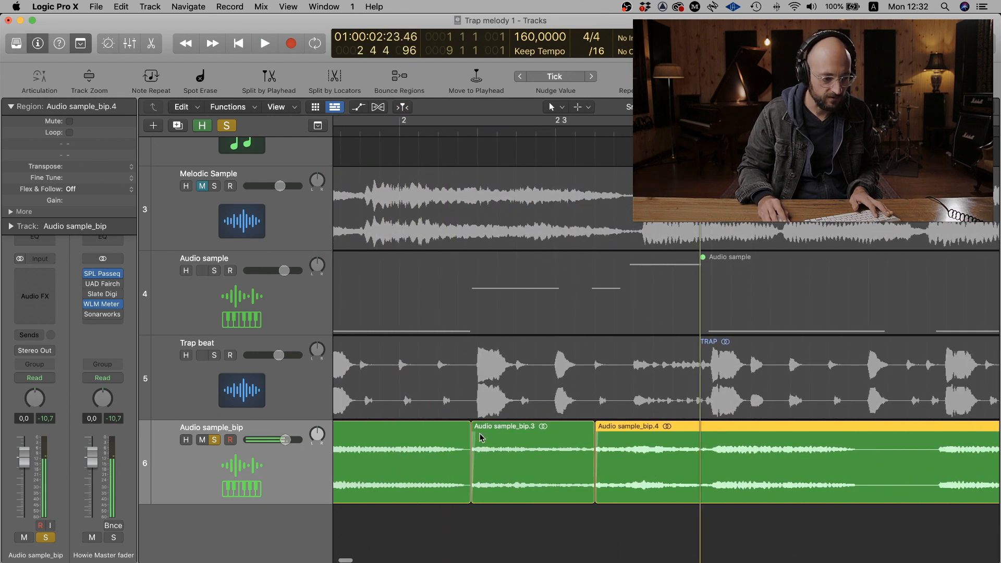
- Lengthen the fade-ins on the middle and last pieces and play the bounced track from the start
drag(473, 429, 481, 429)
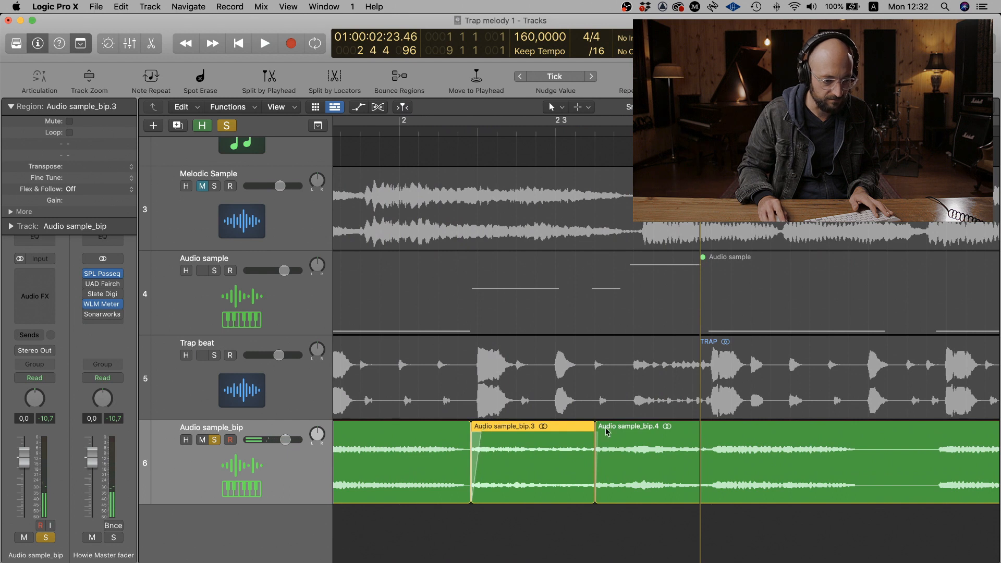
drag(596, 427, 602, 428)
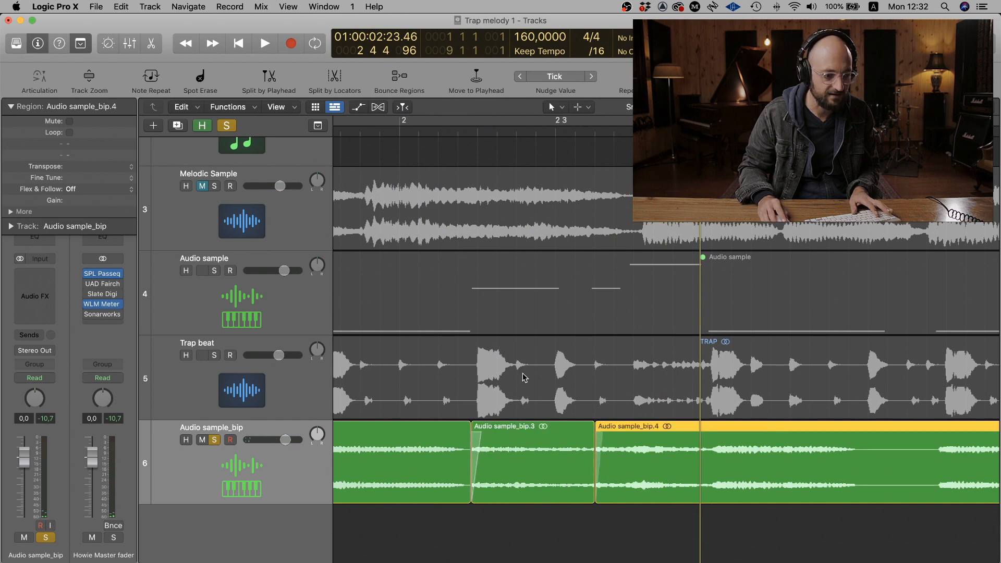
key(Return)
key(space)
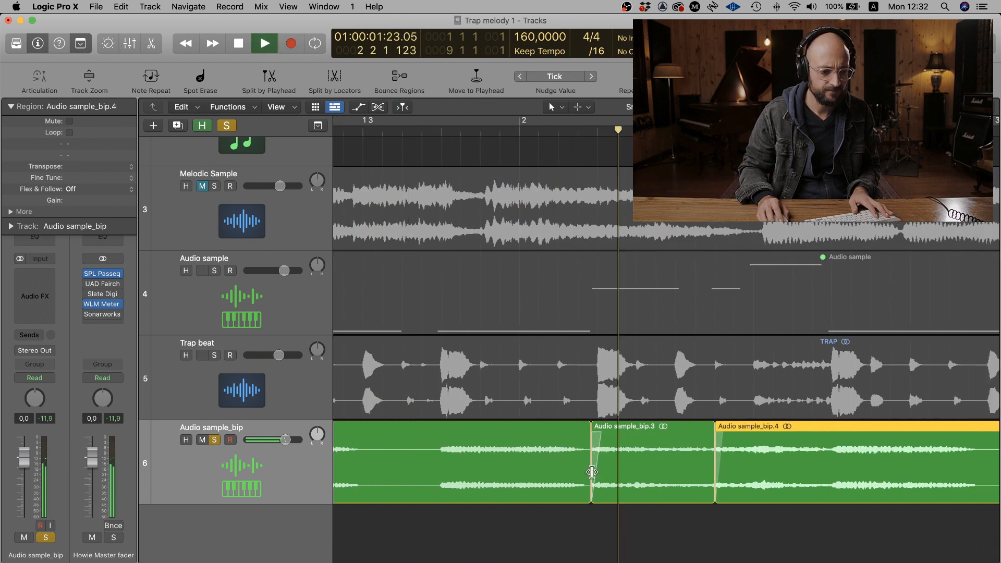
key(space)
- Extend the starts of the middle and last pieces slightly earlier and play the bounced track from the start
click(596, 434)
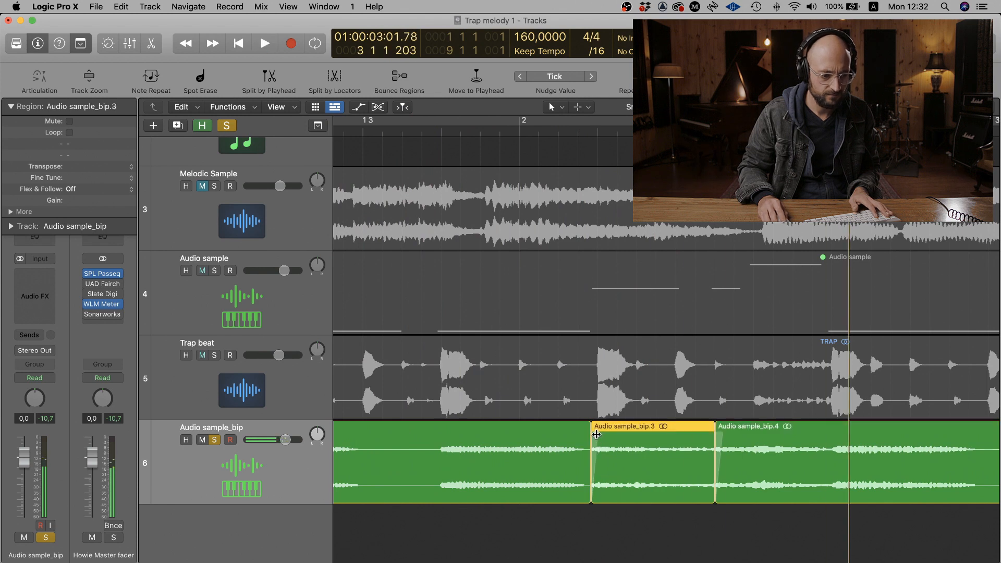
drag(592, 478, 594, 478)
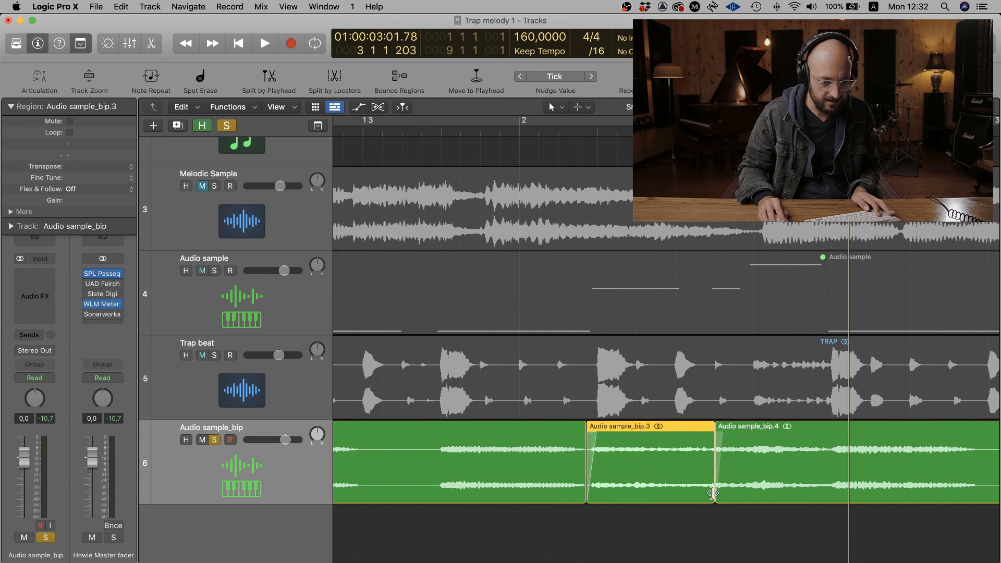
key(super+Right)
key(super+Right)
key(super+Right)
key(super+Right)
key(super+Right)
scroll(723, 476, right, 5)
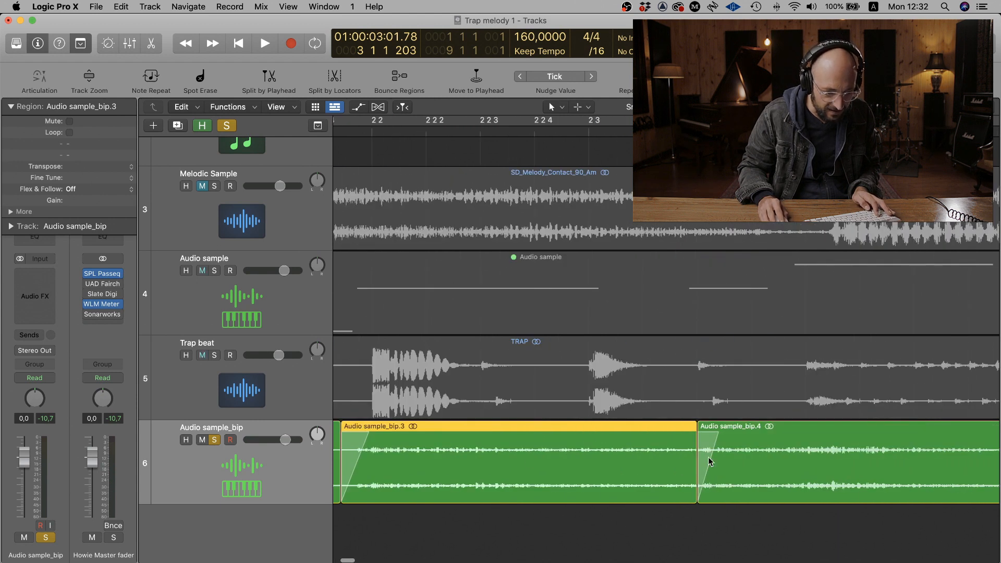
drag(696, 472, 689, 472)
key(Return)
key(space)
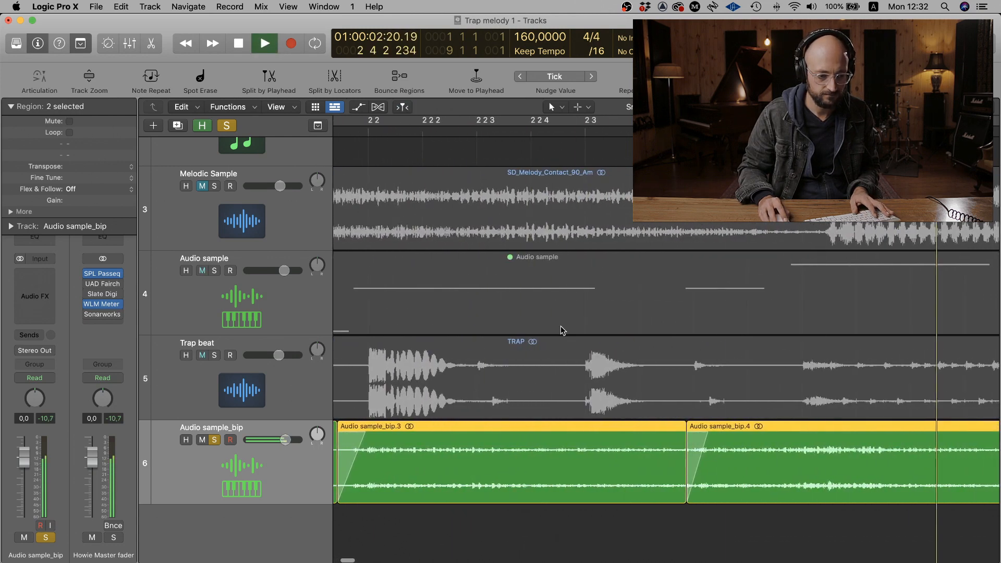
key(space)
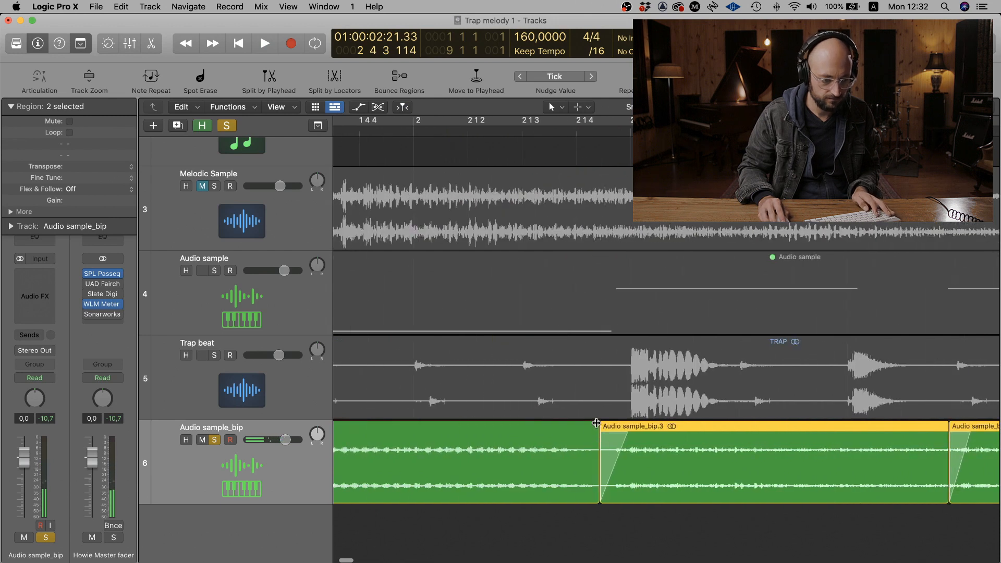
- Add short fade-outs at the ends of the first and middle pieces and play the transitions from just before bar 2
drag(595, 422, 591, 425)
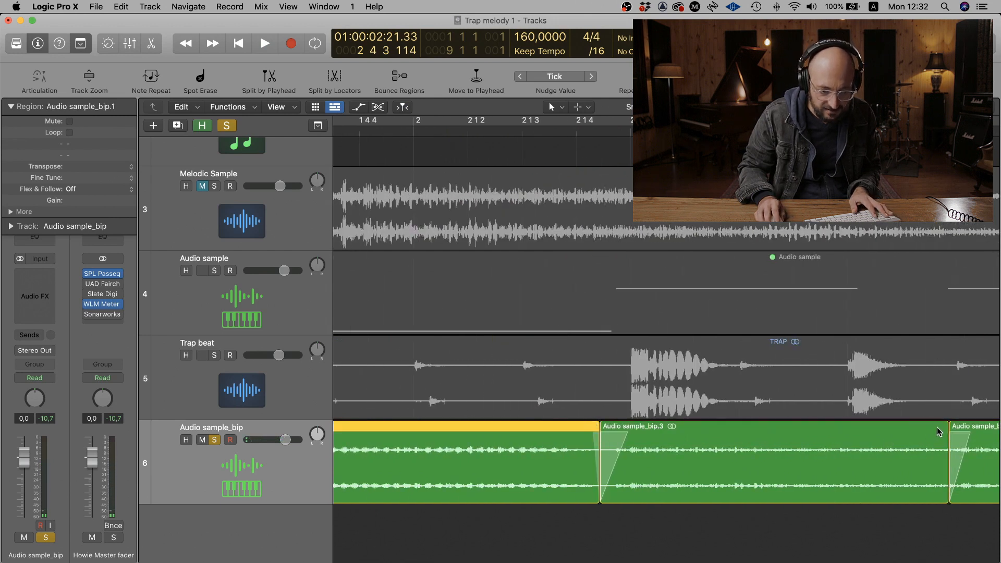
drag(946, 423, 941, 425)
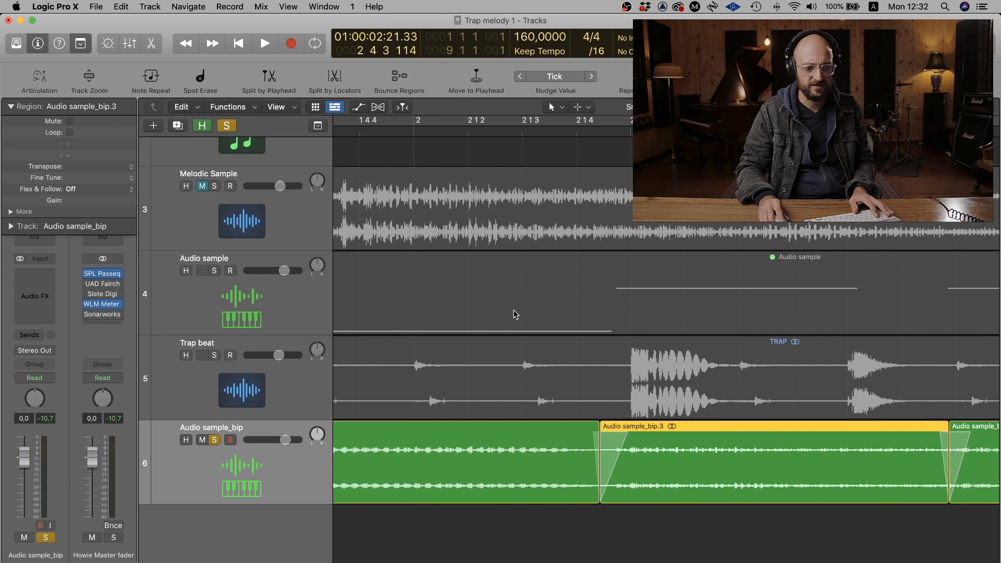
double_click(406, 132)
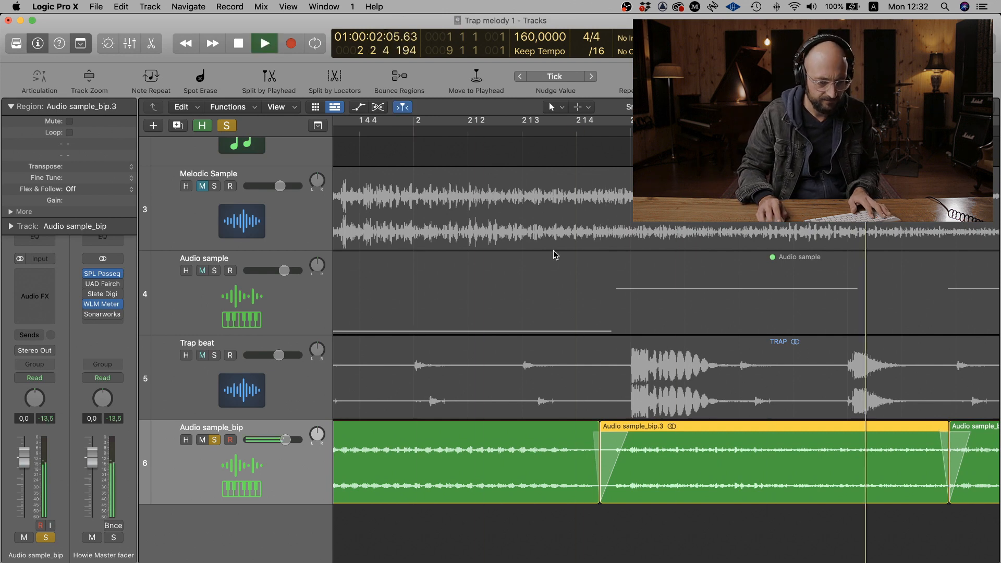
key(space)
- Lengthen the fade-out at the end of the first bounced piece
scroll(660, 479, left, 5)
scroll(451, 468, left, 7)
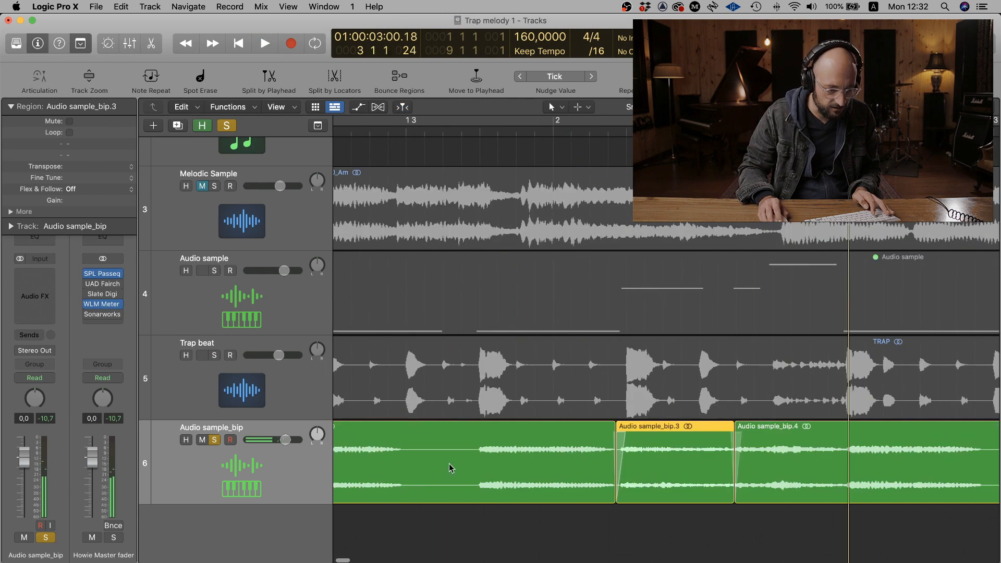
drag(610, 429, 606, 429)
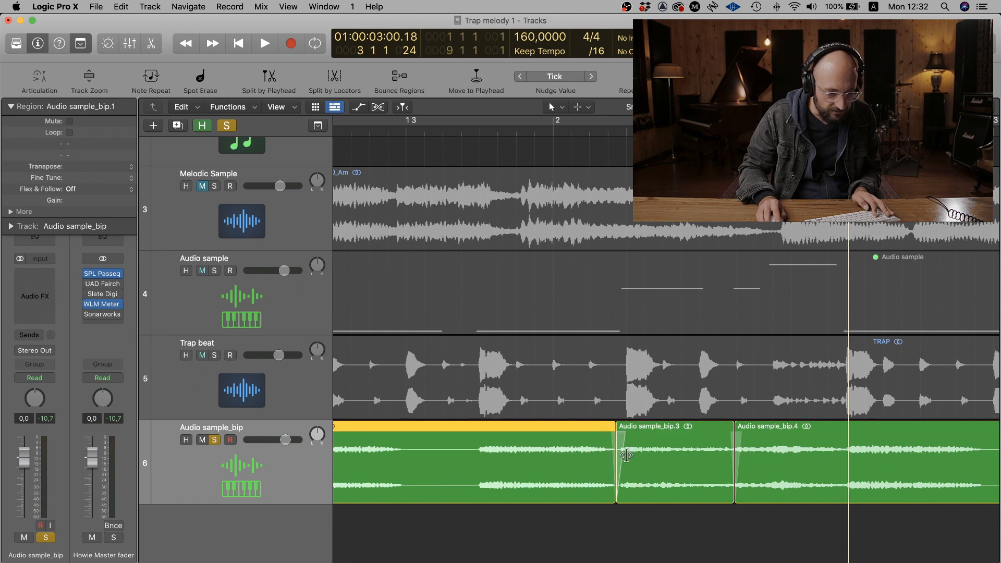
- Trim the start of the middle bounced piece slightly later, leaving a small gap after the first piece
scroll(636, 455, right, 5)
scroll(637, 457, right, 5)
click(670, 484)
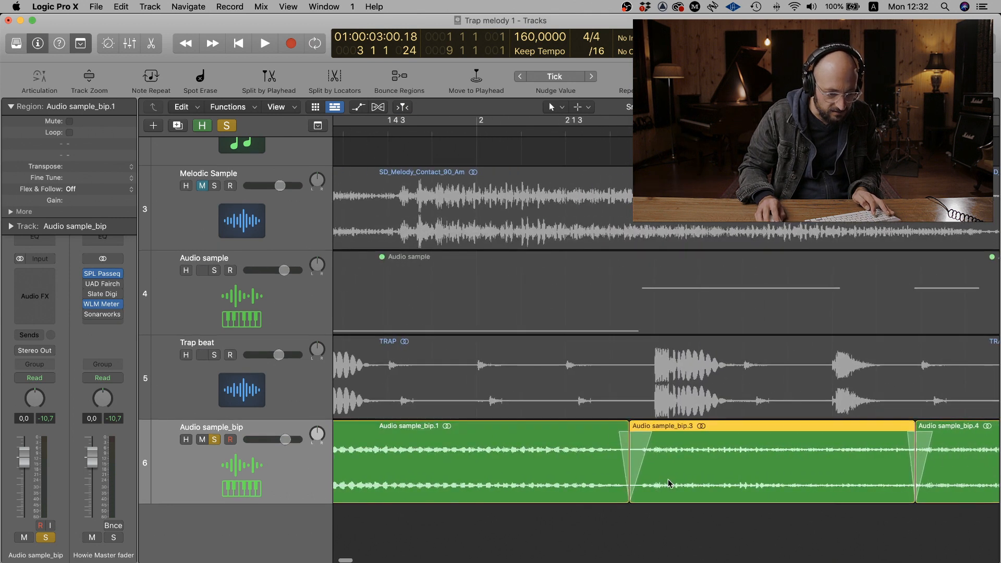
drag(635, 491, 646, 490)
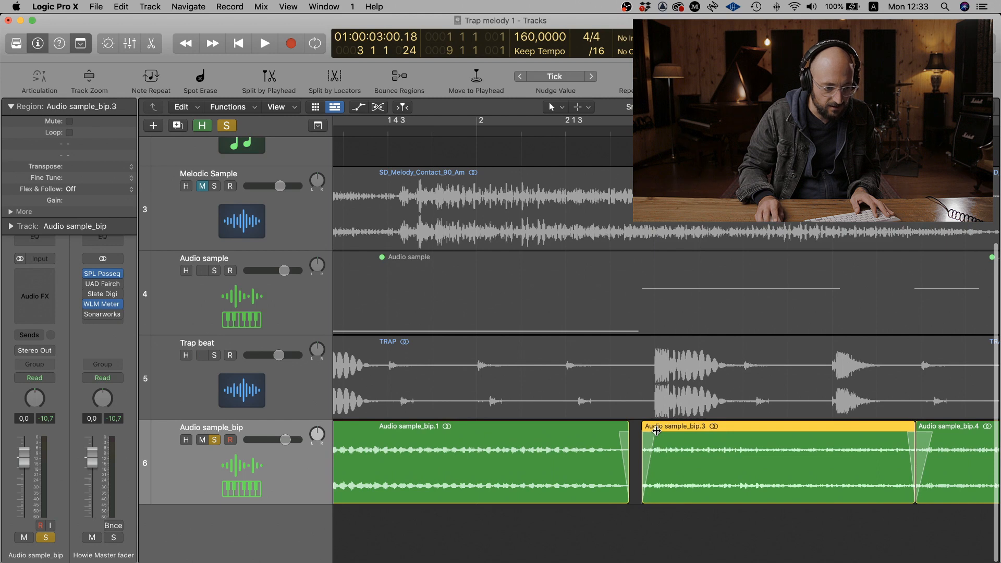
- Play the transitions between the bounced pieces and replay the Audio sample_bip track from the start
key(space)
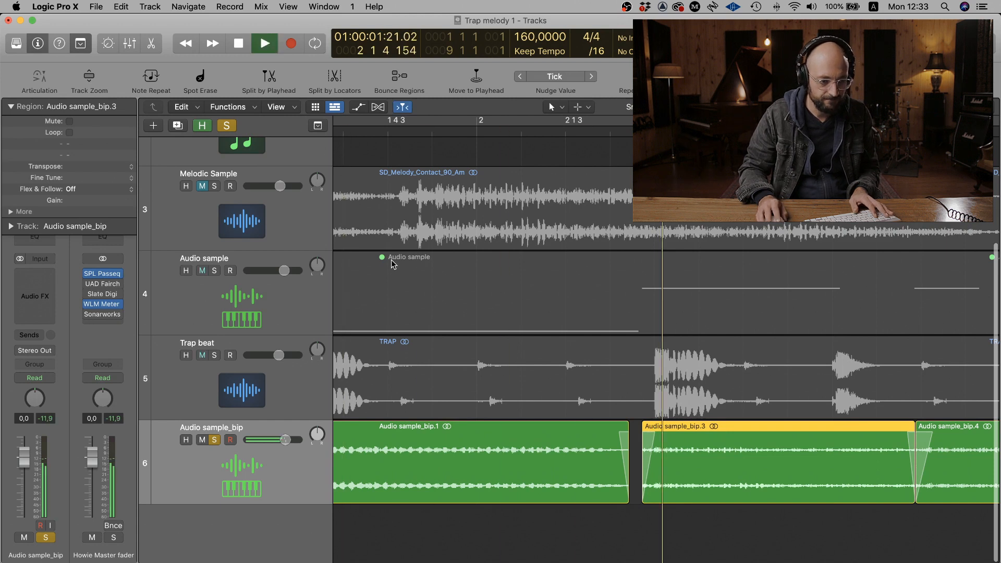
key(space)
key(super+Left)
key(super+Left)
key(super+Left)
key(super+Left)
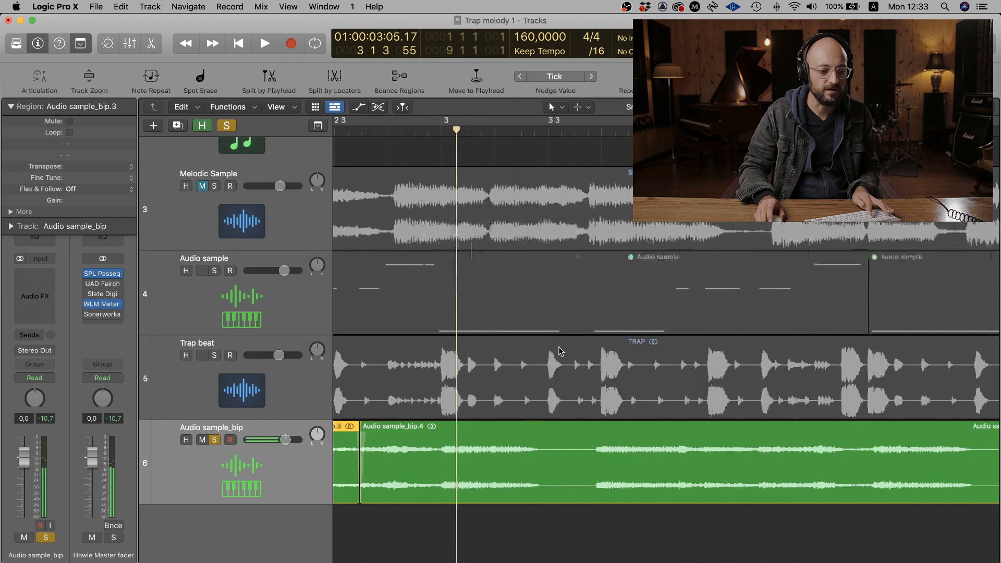
scroll(558, 347, left, 5)
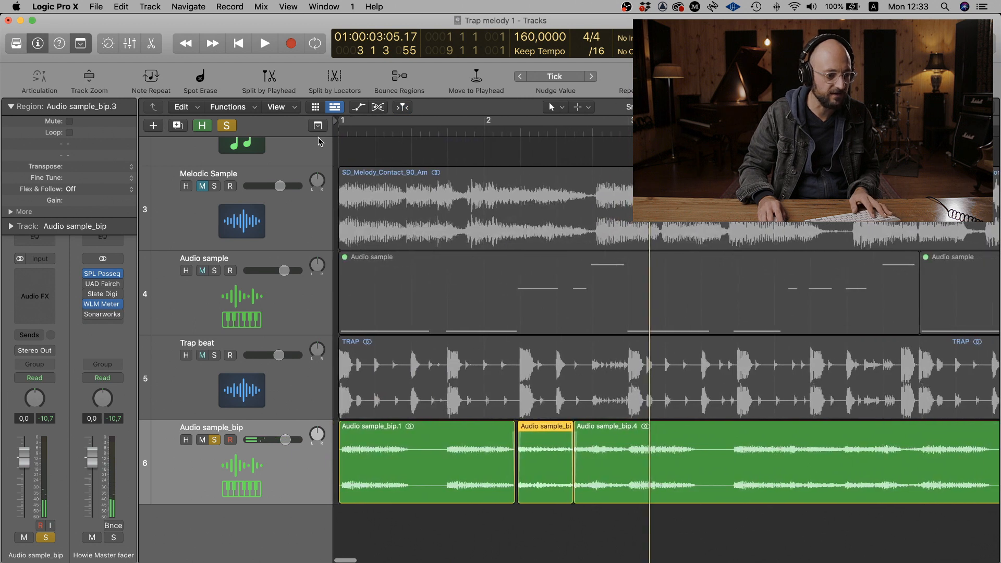
click(335, 129)
key(space)
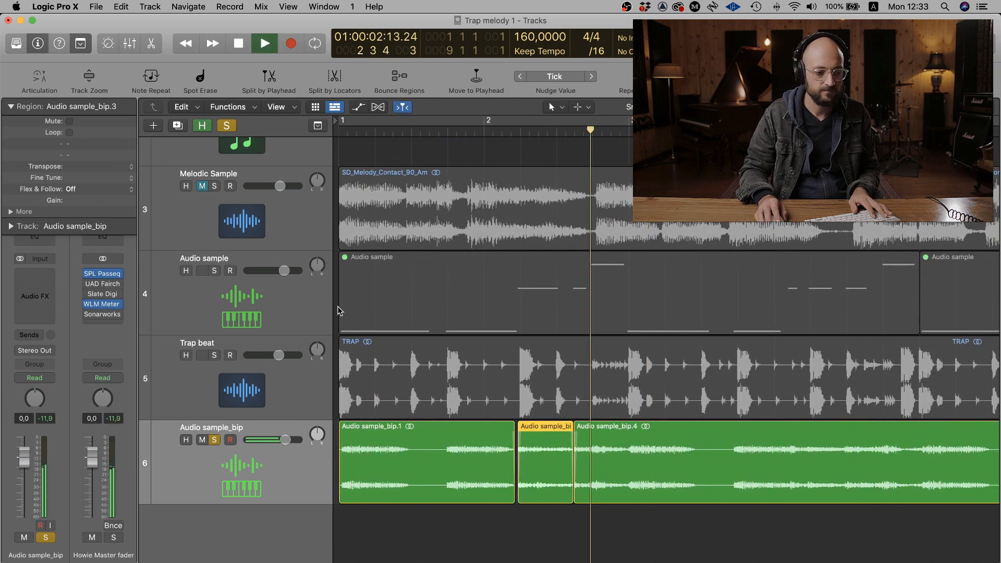
key(space)
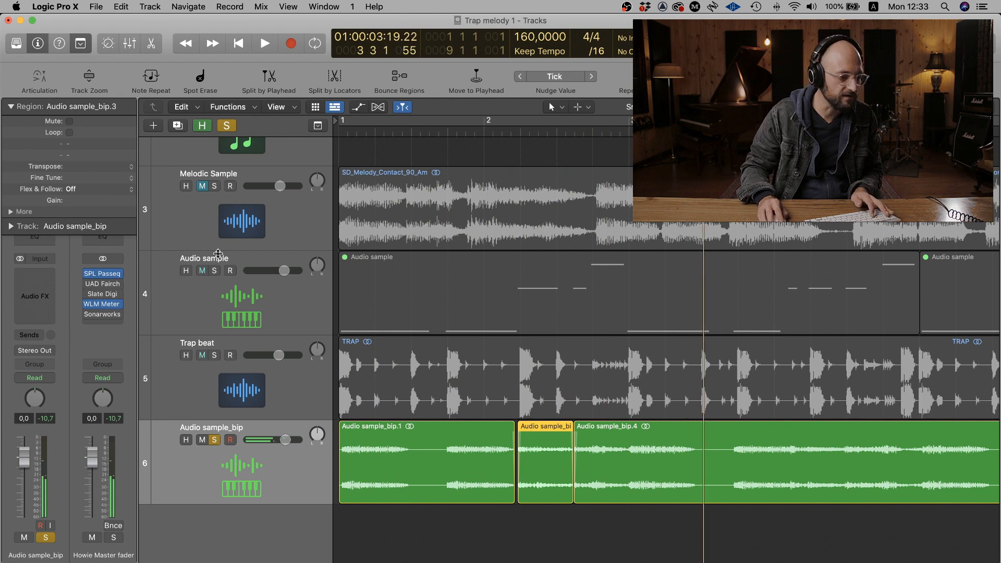
- Solo the Trap beat track alongside the bounced sample and play both together
click(214, 356)
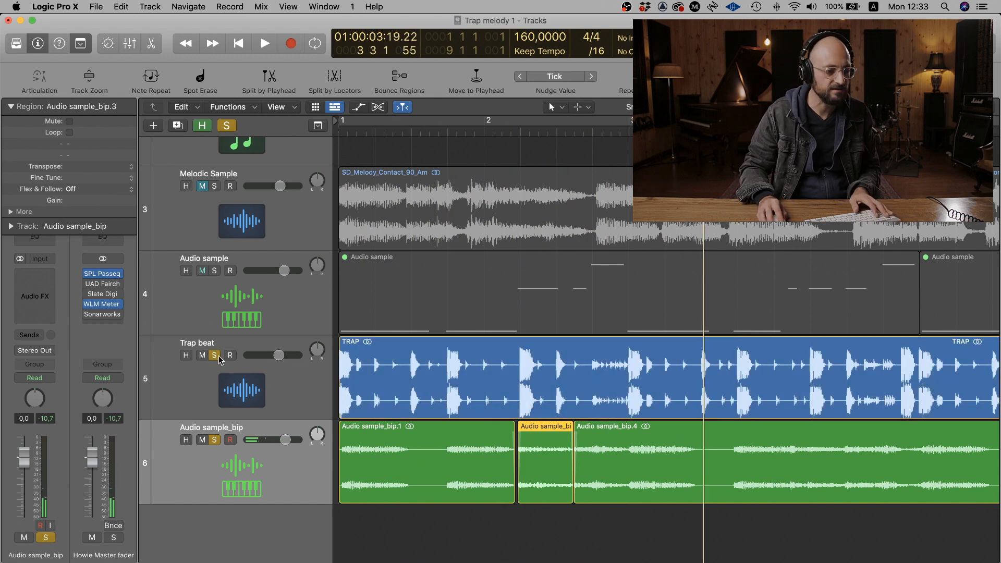
click(268, 347)
key(shift+space)
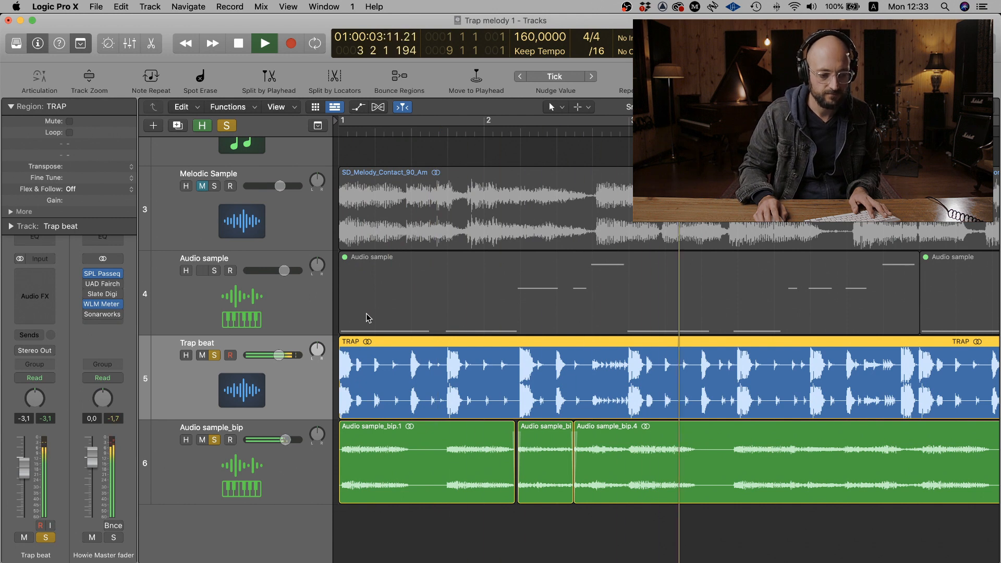
key(space)
- Insert a stereo Flanger as the first audio effect on the Audio sample_bip track
click(183, 496)
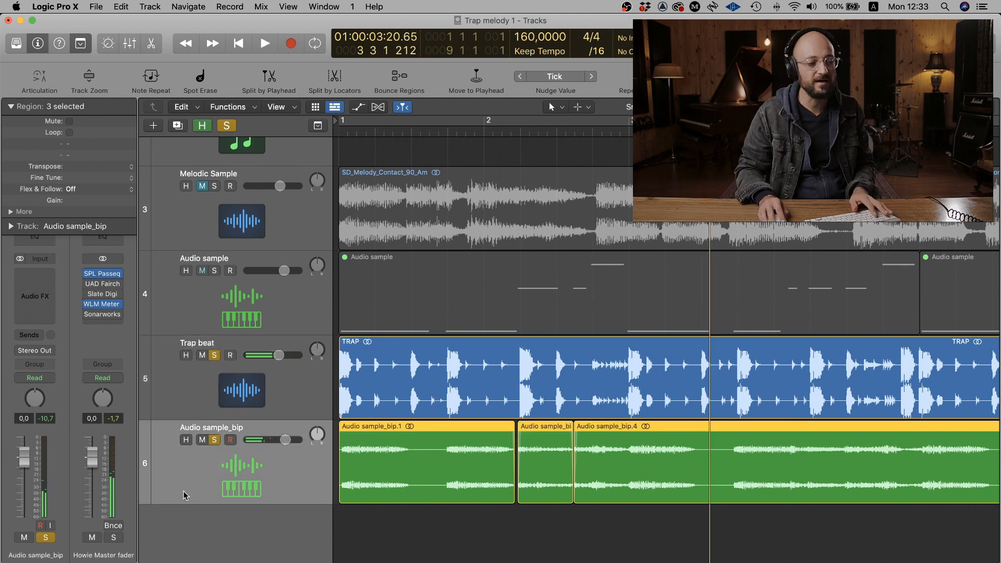
click(45, 276)
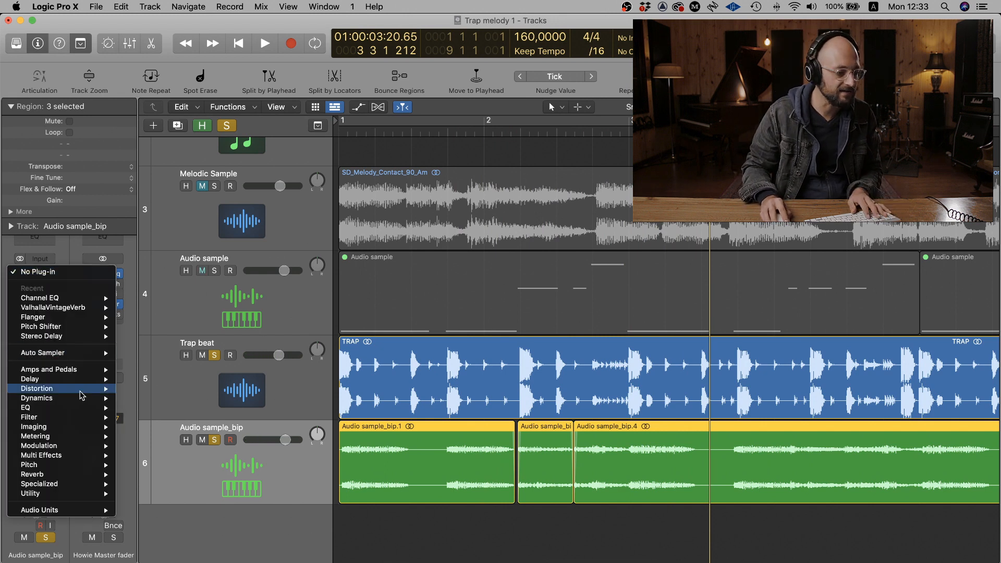
mouse_move(94, 445)
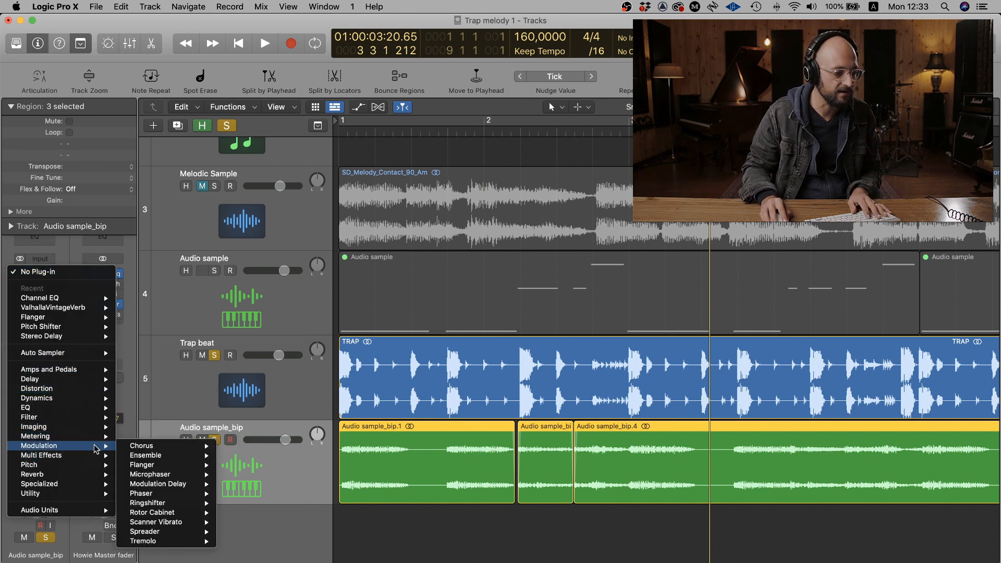
mouse_move(187, 465)
click(265, 464)
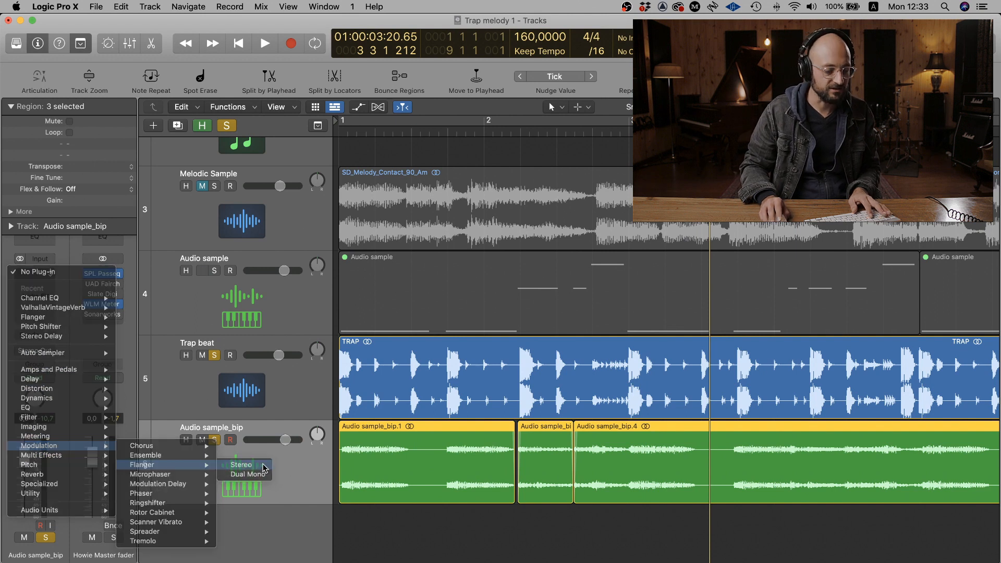
drag(451, 176, 520, 173)
- Set the Flanger's rate to 0.066 Hz and its mix to 36% during playback and close the effect
key(space)
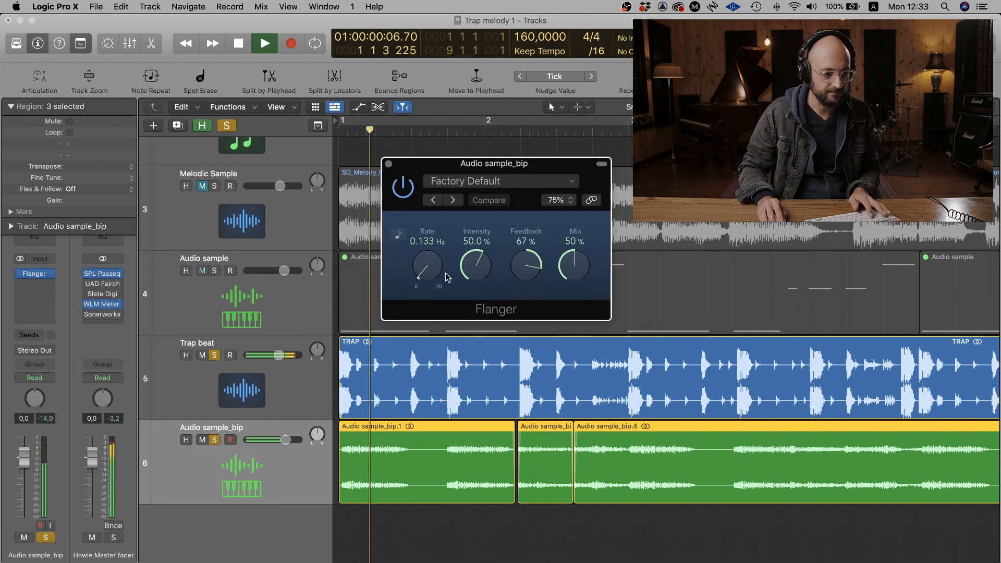
drag(581, 255, 581, 220)
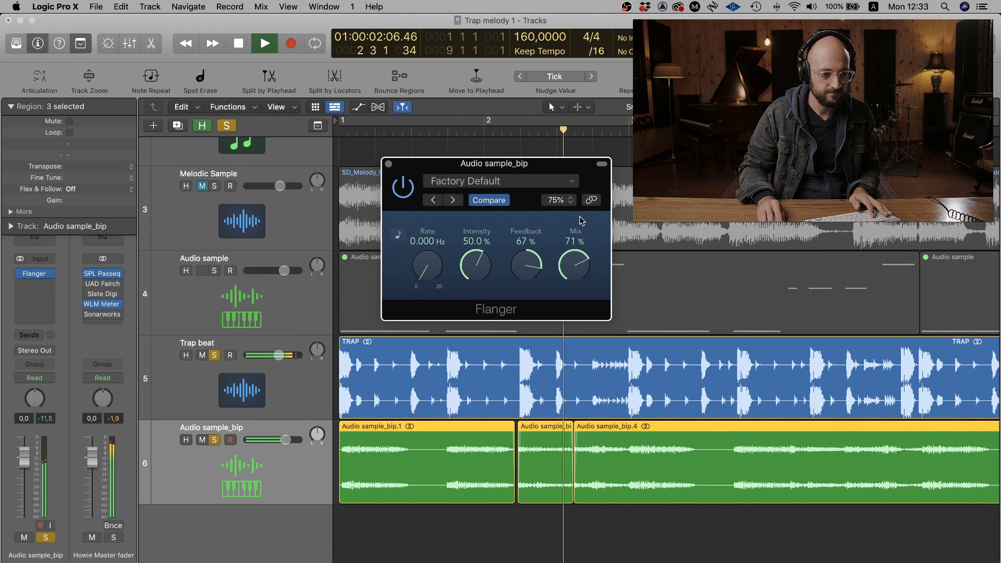
drag(429, 274, 429, 271)
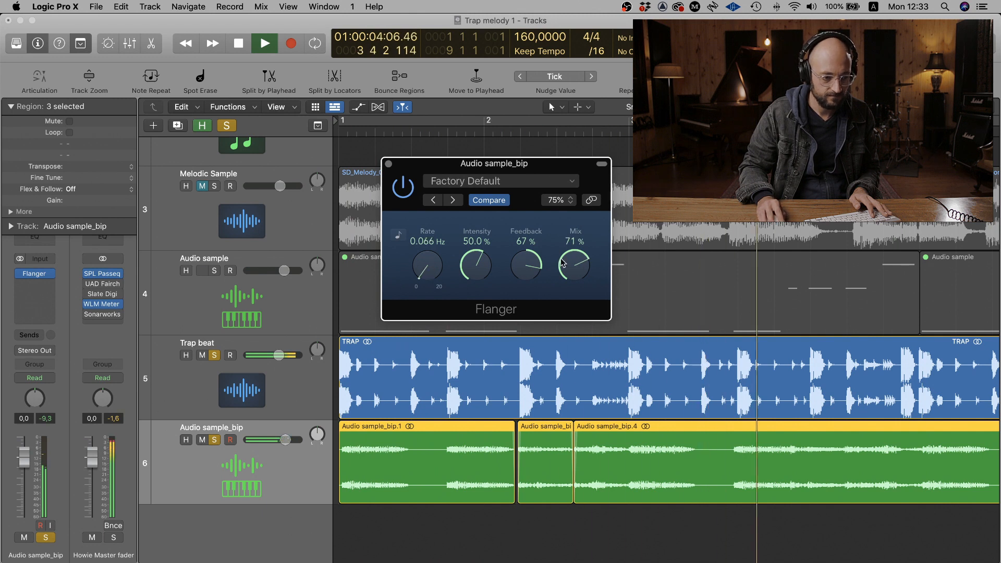
drag(562, 262, 576, 318)
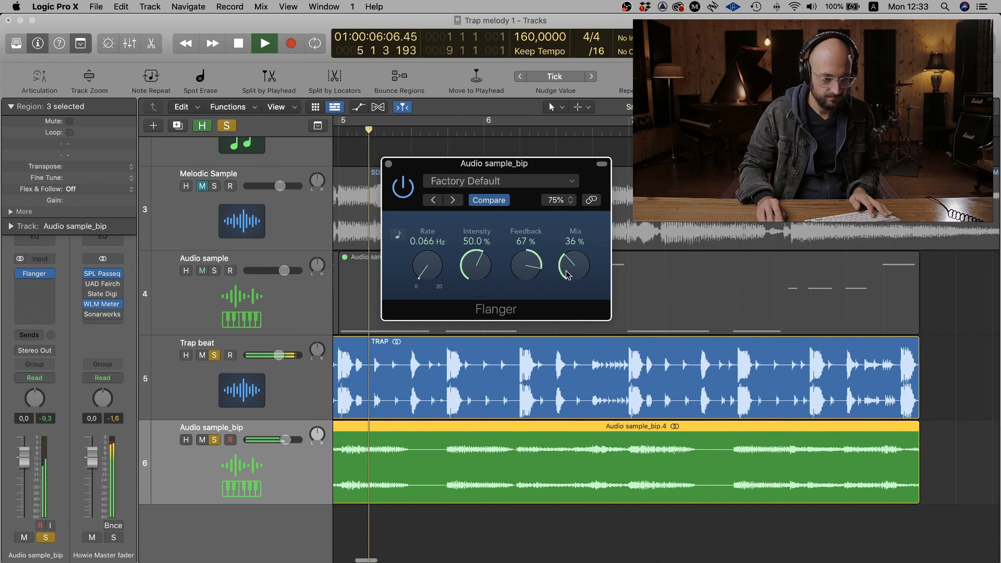
click(388, 164)
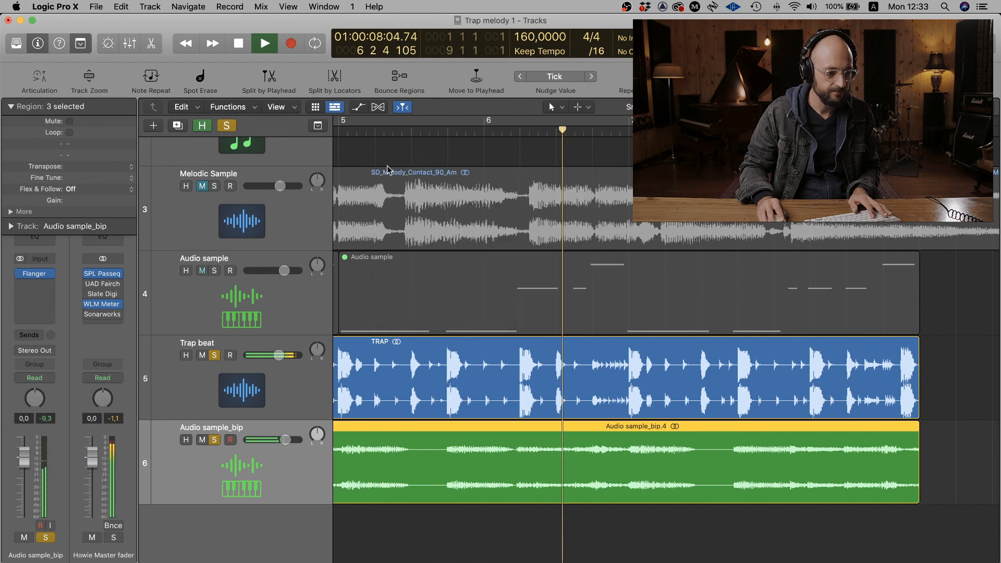
key(space)
- Insert the J37 (s) tape plug-in after the Flanger on the Audio sample_bip track
click(33, 291)
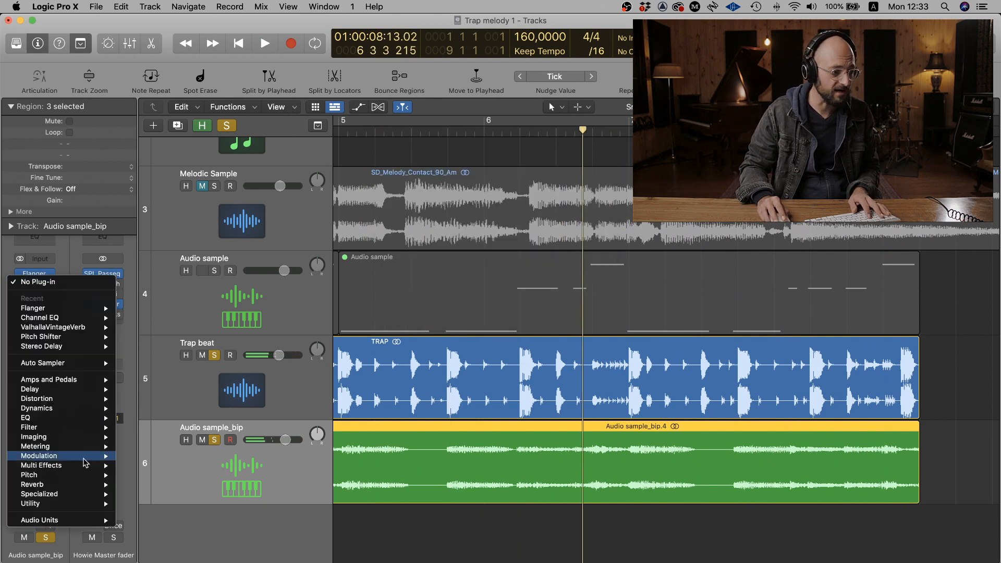
mouse_move(97, 519)
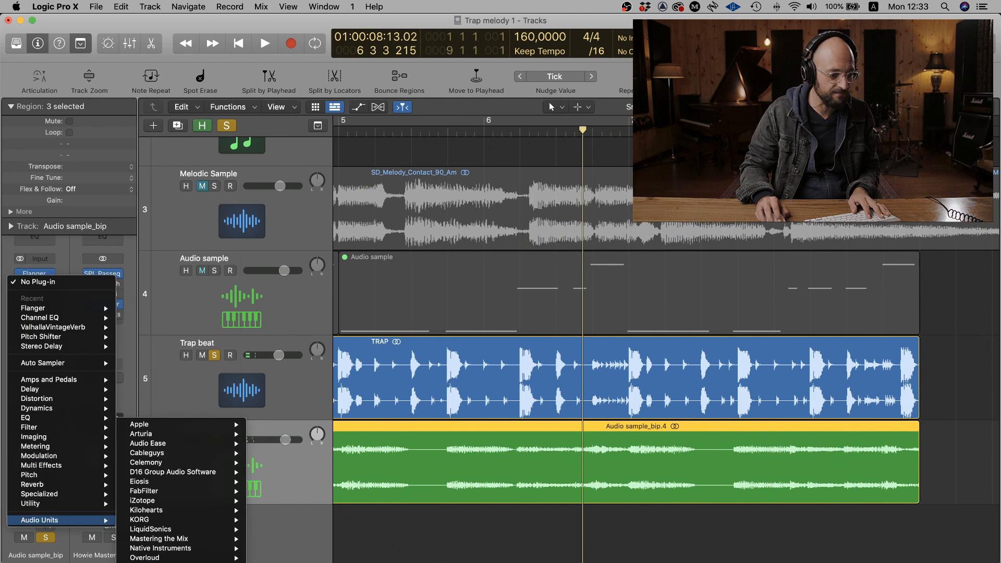
mouse_move(156, 562)
scroll(314, 285, down, 10)
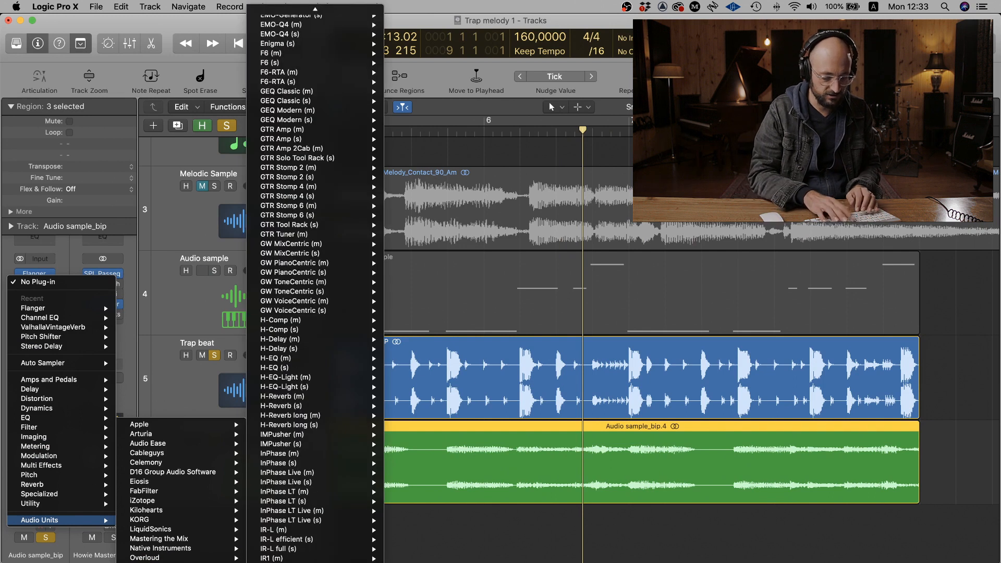
key(Down)
key(Return)
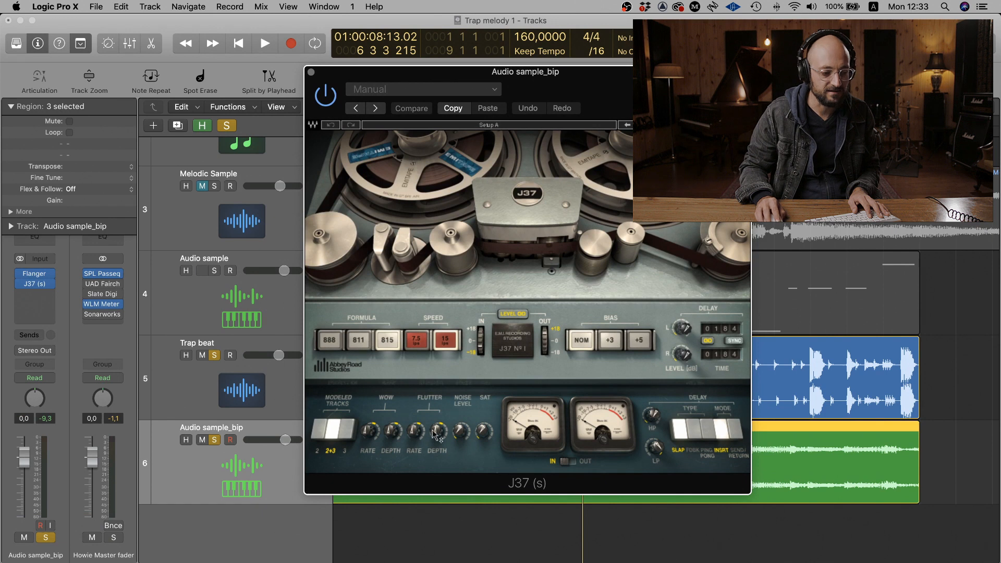
- Increase the J37's flutter depth and flutter rate while playing the track from the start
key(Return)
key(space)
drag(442, 433, 423, 274)
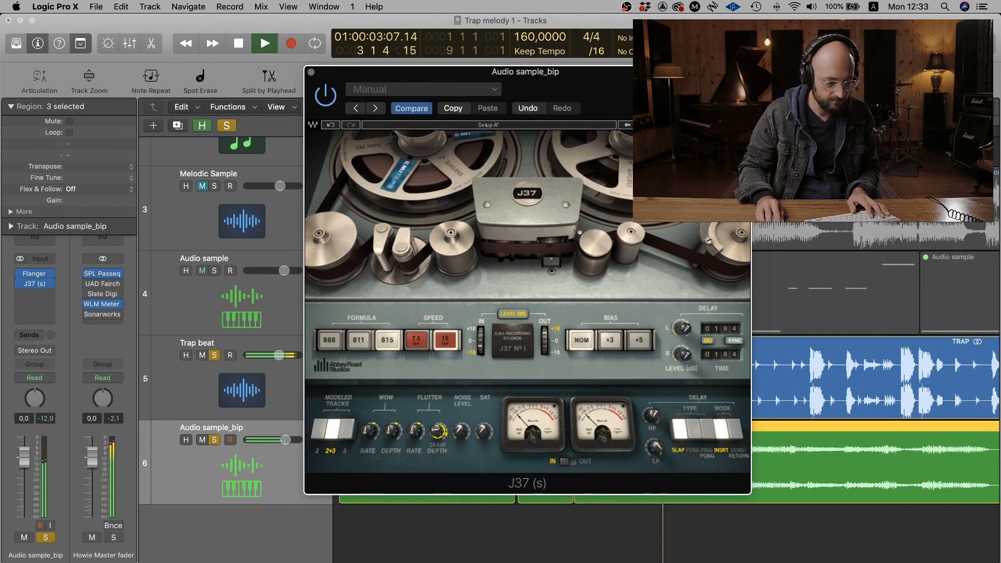
key(space)
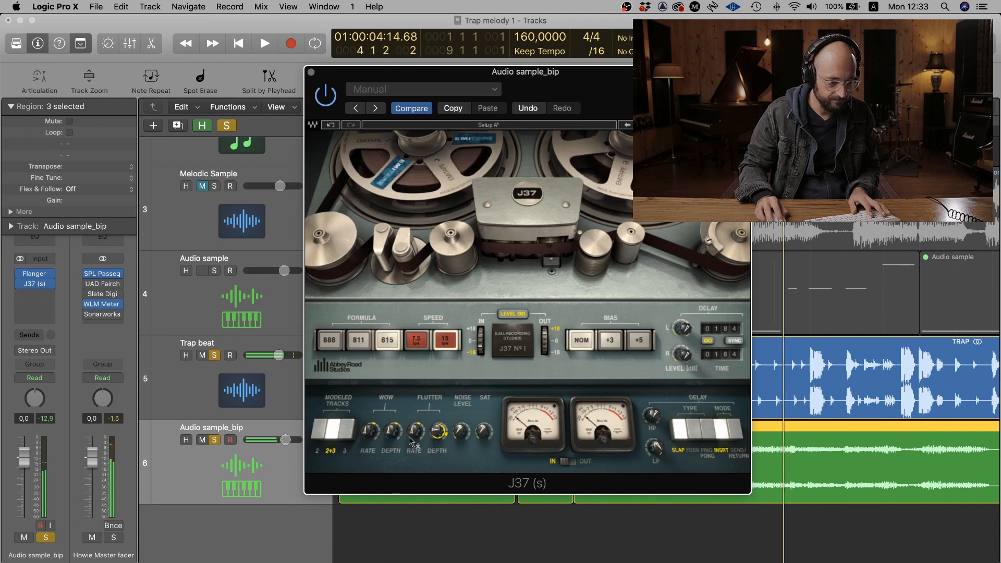
key(Return)
key(space)
drag(416, 429, 416, 419)
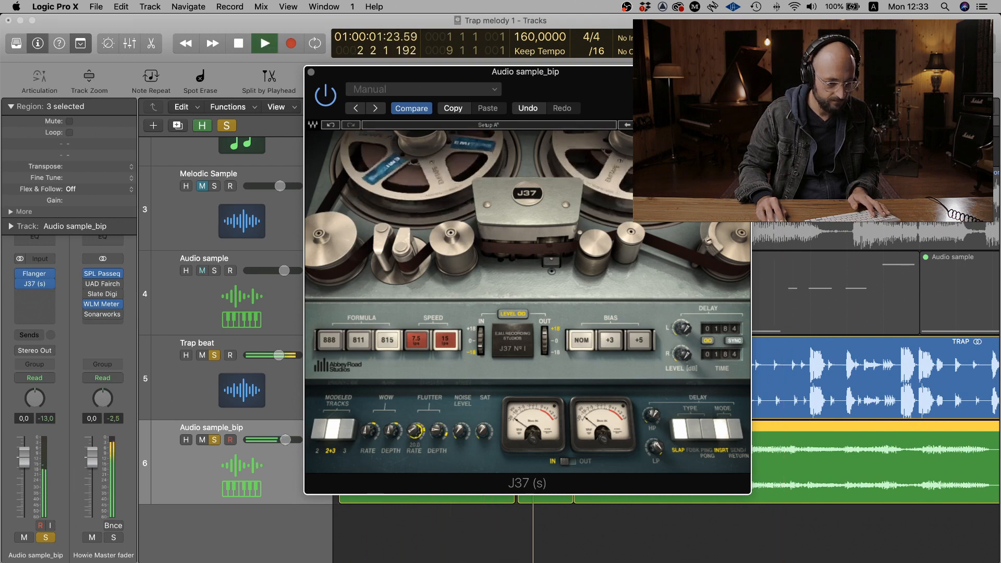
key(space)
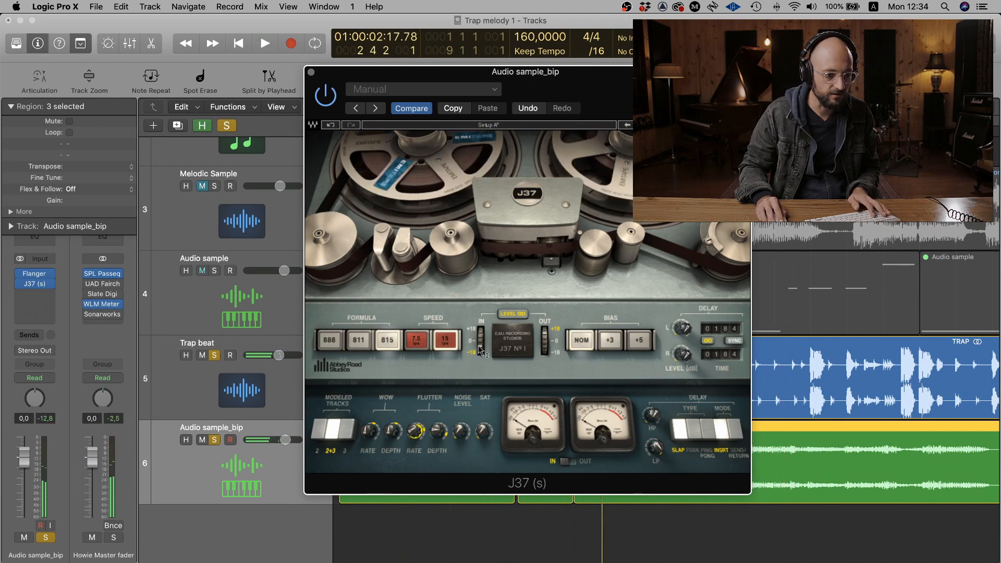
- Adjust the J37's saturation while playing the track again from the start
key(Return)
key(space)
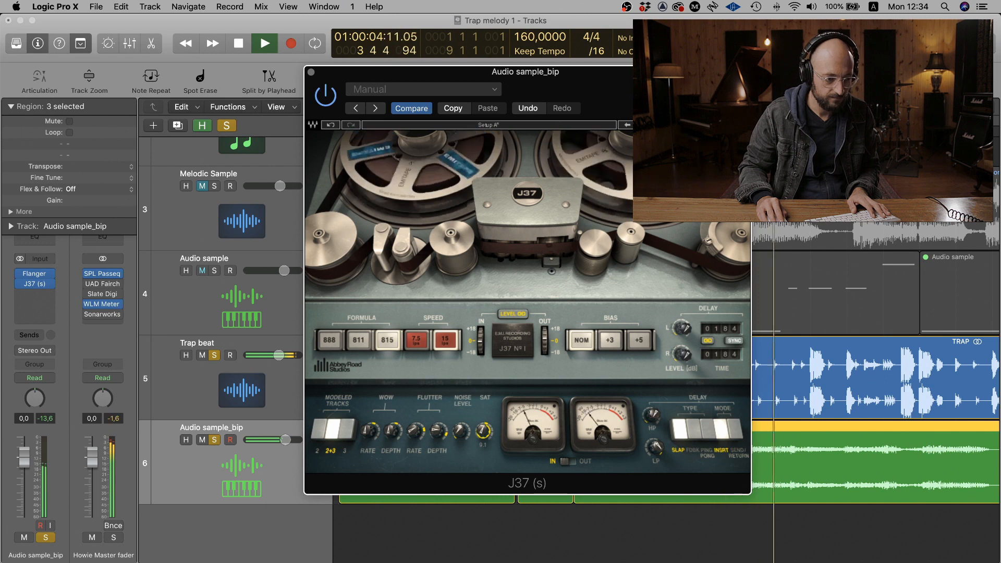
key(space)
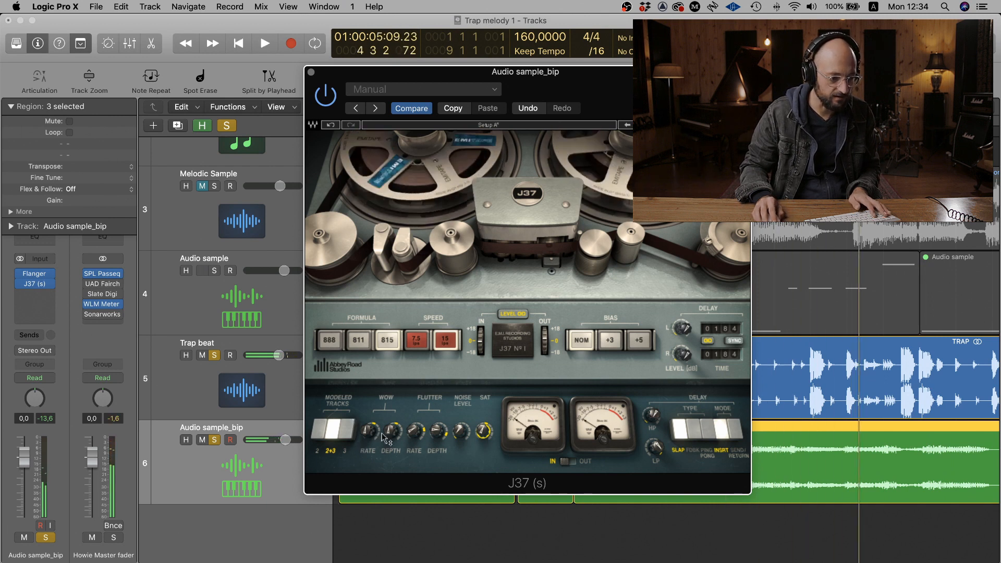
- Adjust the J37's wow rate and wow depth during playback and close the plug-in
key(space)
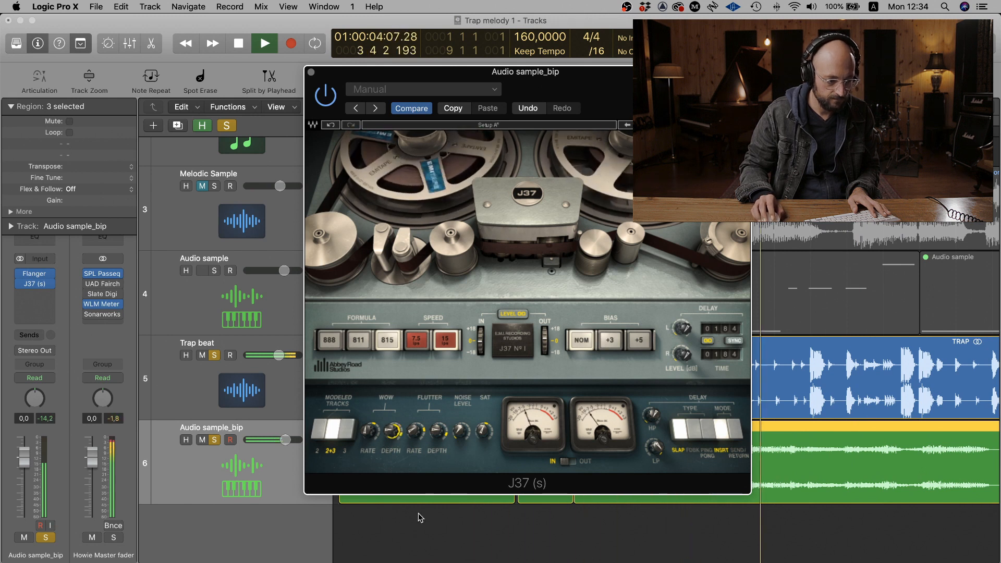
drag(369, 431, 369, 425)
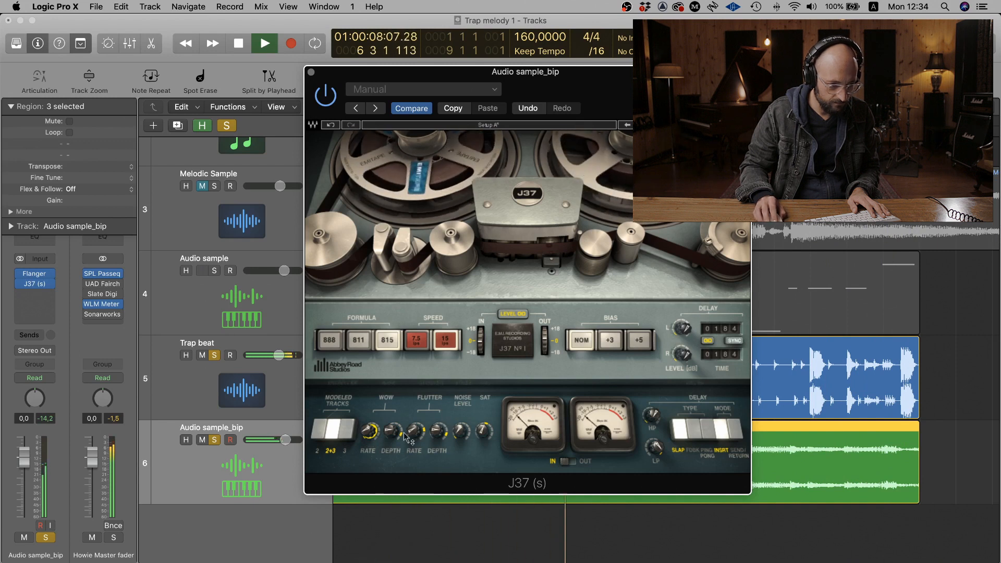
drag(391, 431, 391, 424)
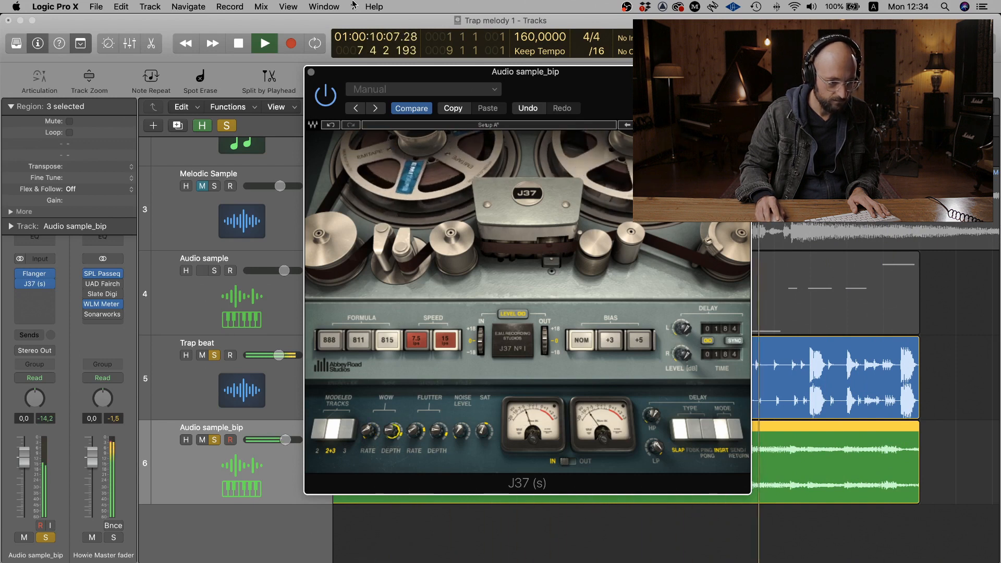
click(312, 72)
key(space)
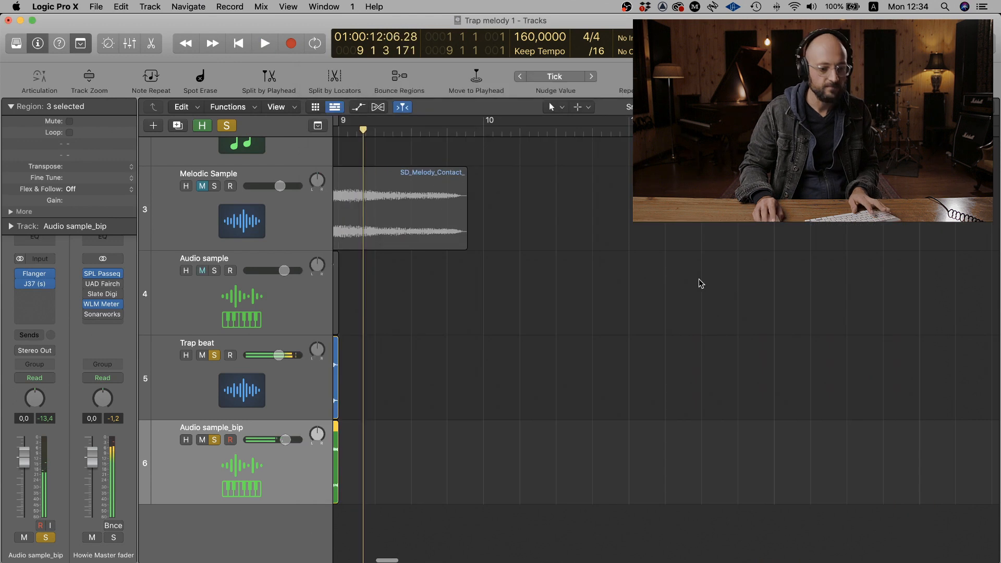
- Add a send to Bus 1 on the Audio sample_bip track and open ValhallaVintageVerb on Aux 1
key(super+Left)
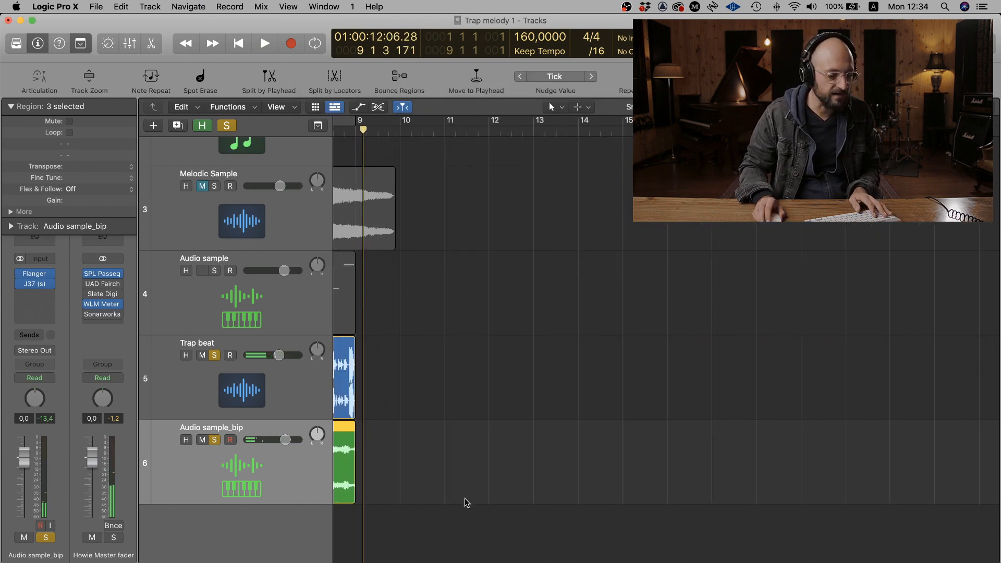
key(Return)
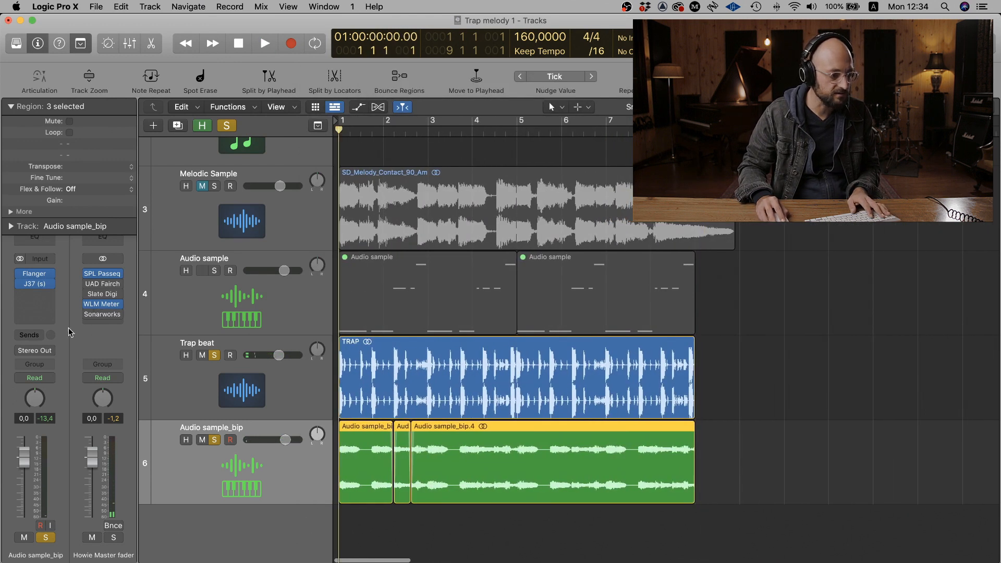
click(30, 339)
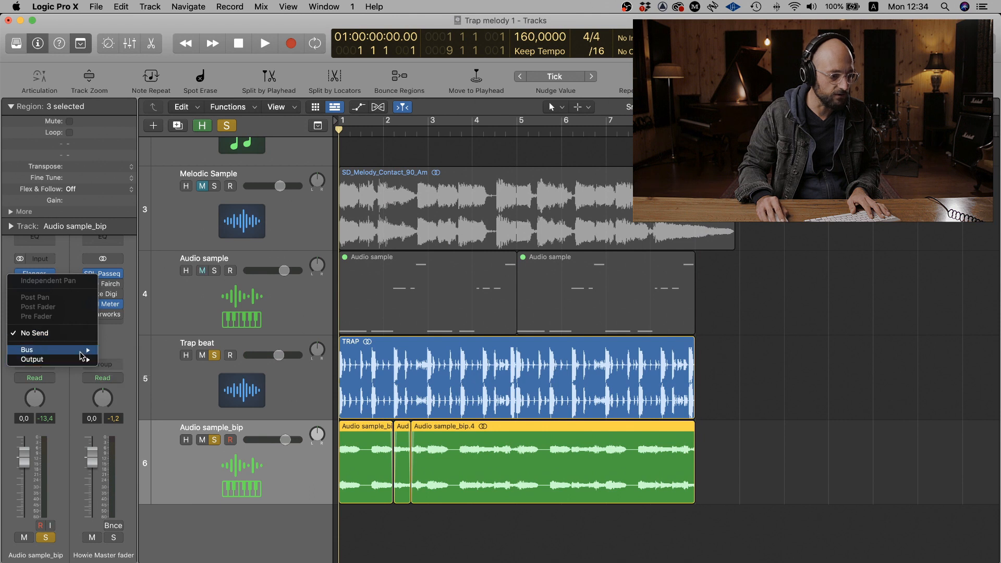
mouse_move(78, 350)
click(144, 246)
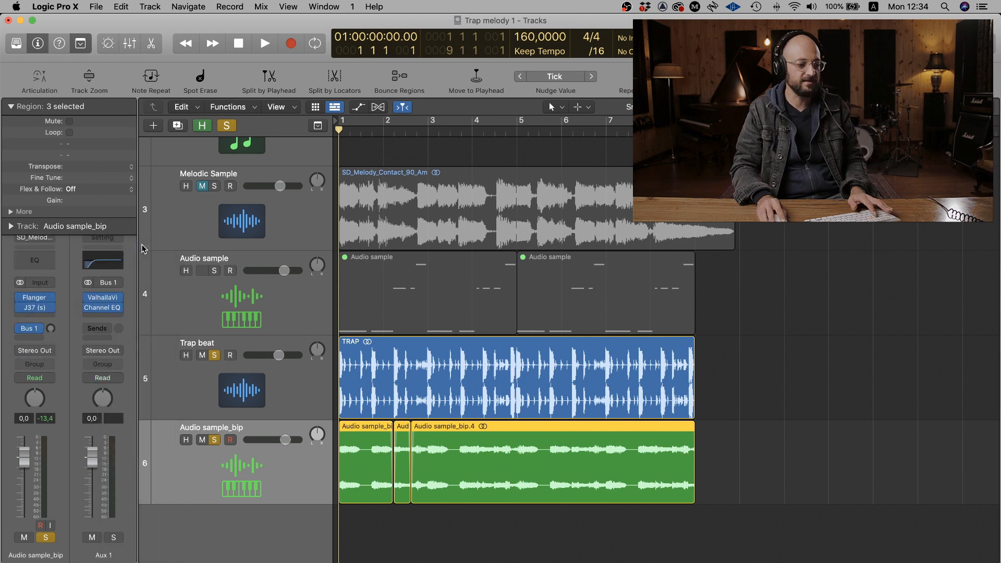
click(104, 298)
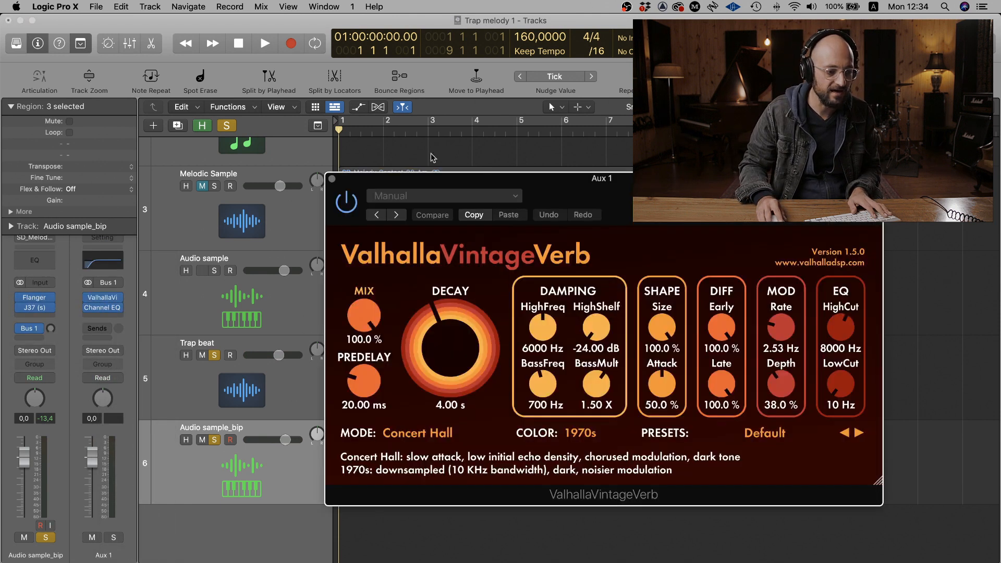
- Close the ValhallaVintageVerb window and play the melody with the trap beat to hear the reverb
drag(545, 180, 492, 117)
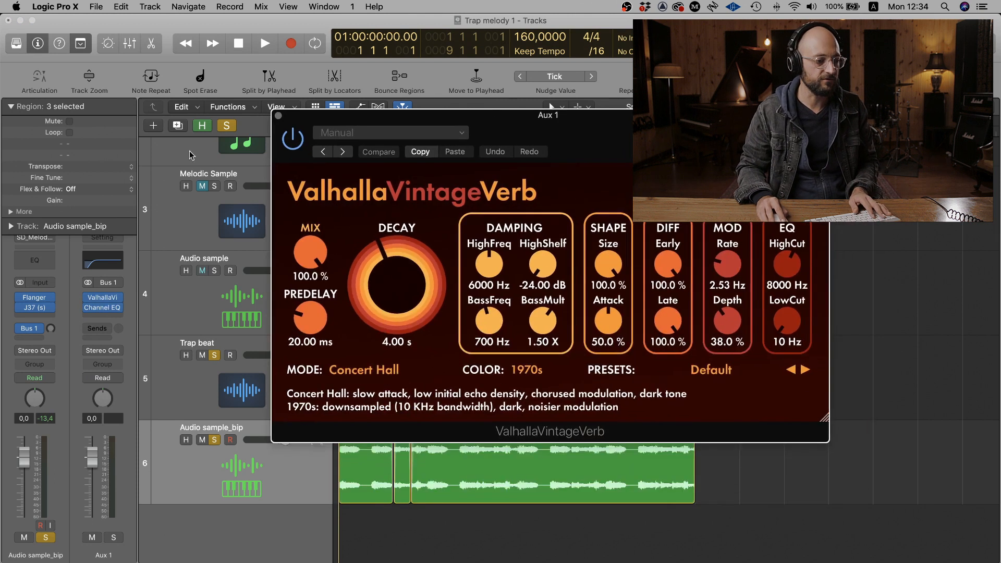
click(278, 116)
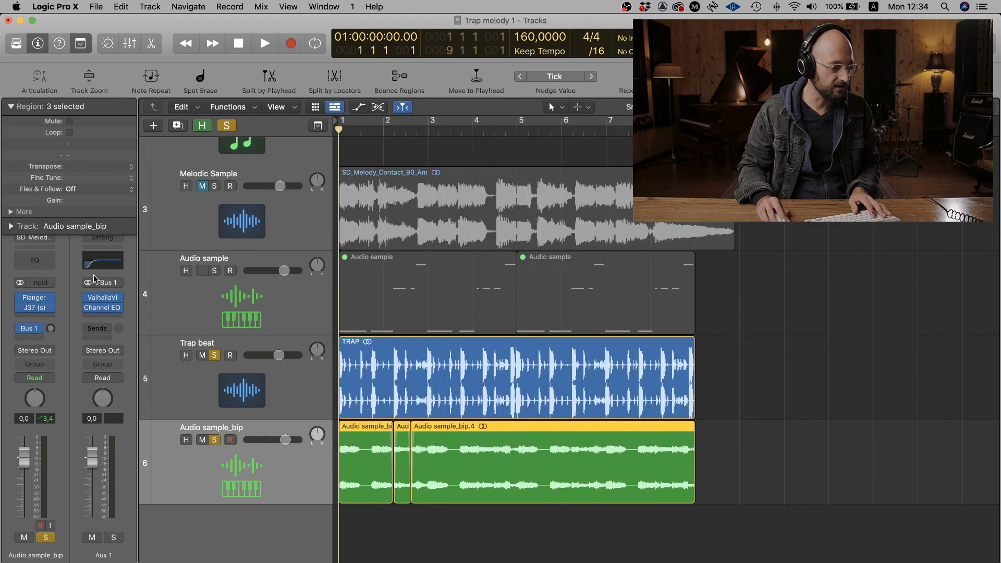
key(space)
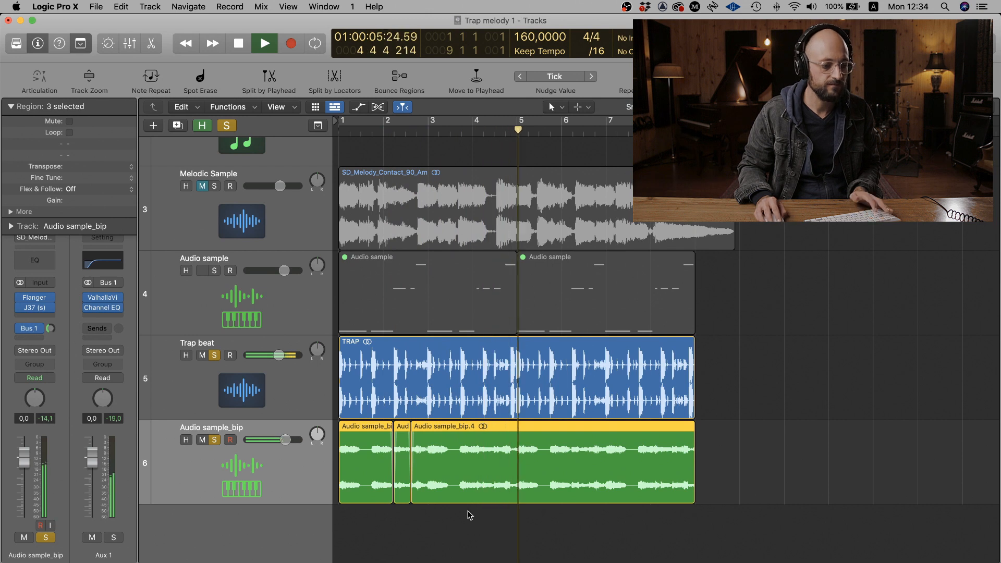
key(space)
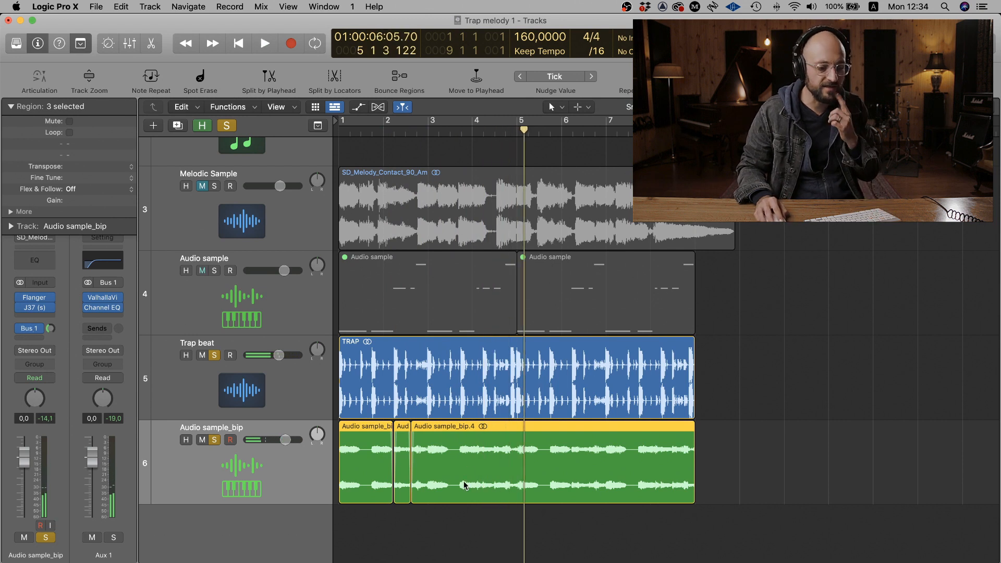
- Add a Channel EQ to the Audio sample_bip track with a low cut at 189 Hz and a high shelf of +3.2 dB at 4900 Hz
click(46, 265)
click(356, 225)
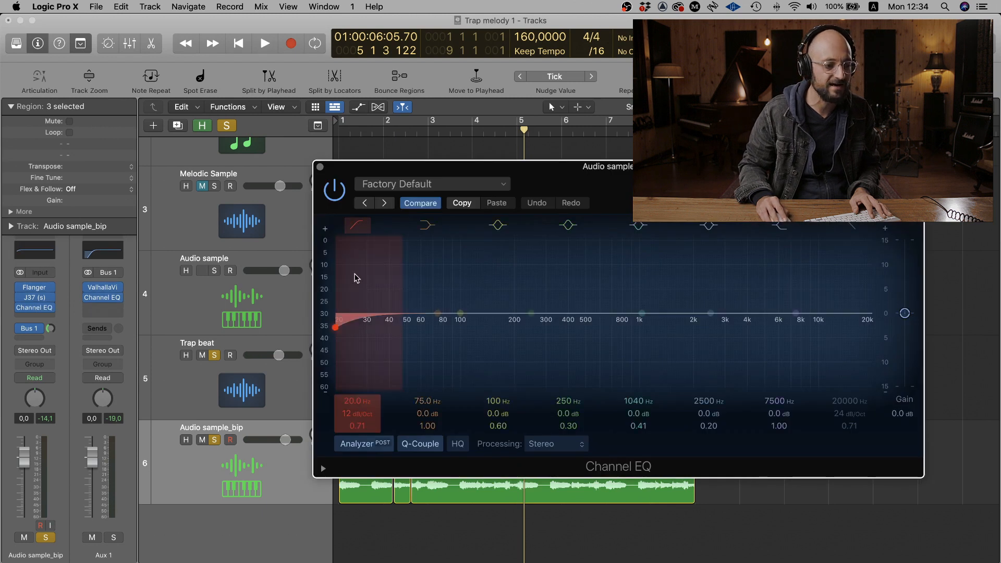
drag(342, 327, 520, 329)
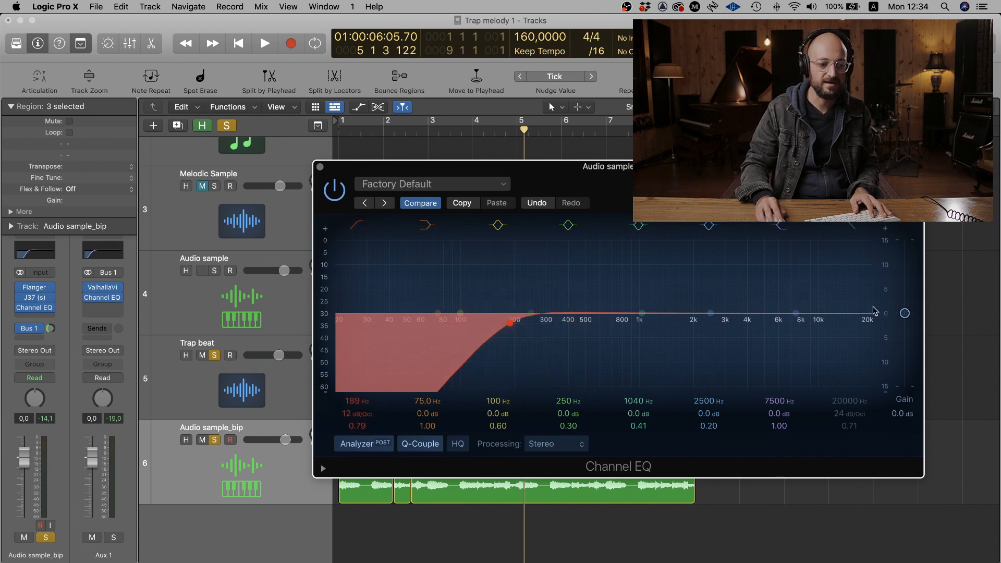
drag(793, 312, 770, 301)
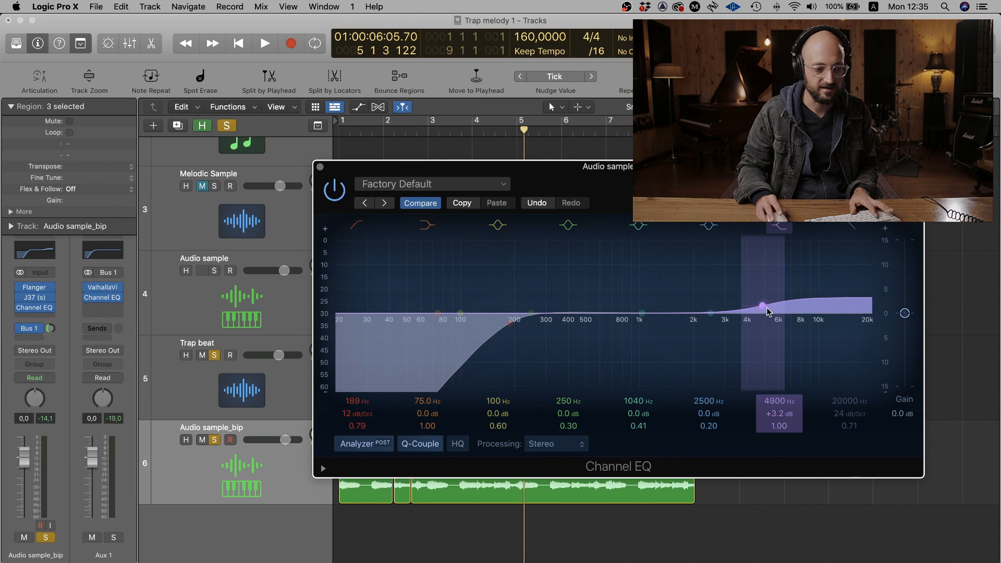
- Play the project from the start to hear the equalized melody and close the Channel EQ window
key(Return)
key(space)
click(320, 167)
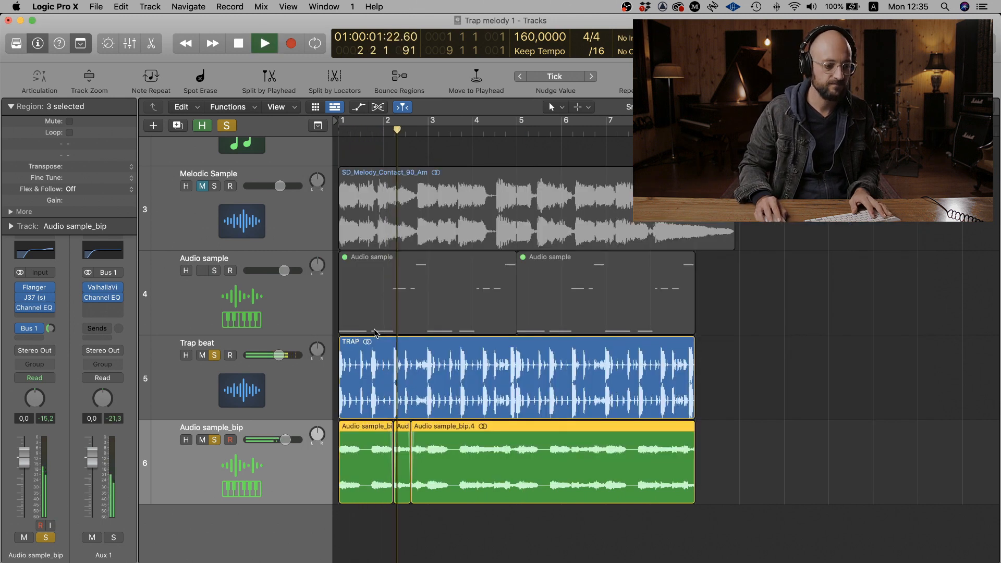